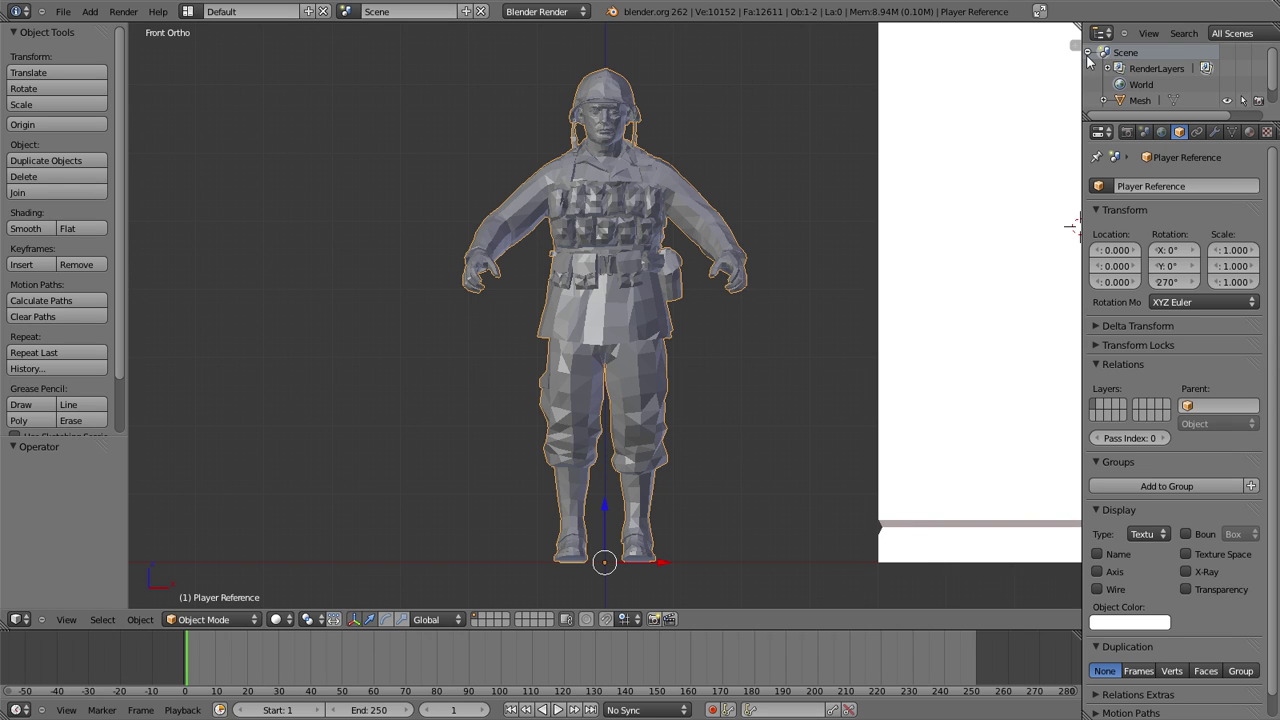
Step: Reveal the transform panel showing the soldier at about 72.3 units, then select the vending machine mesh
left_click_drag(1072, 225, 895, 240)
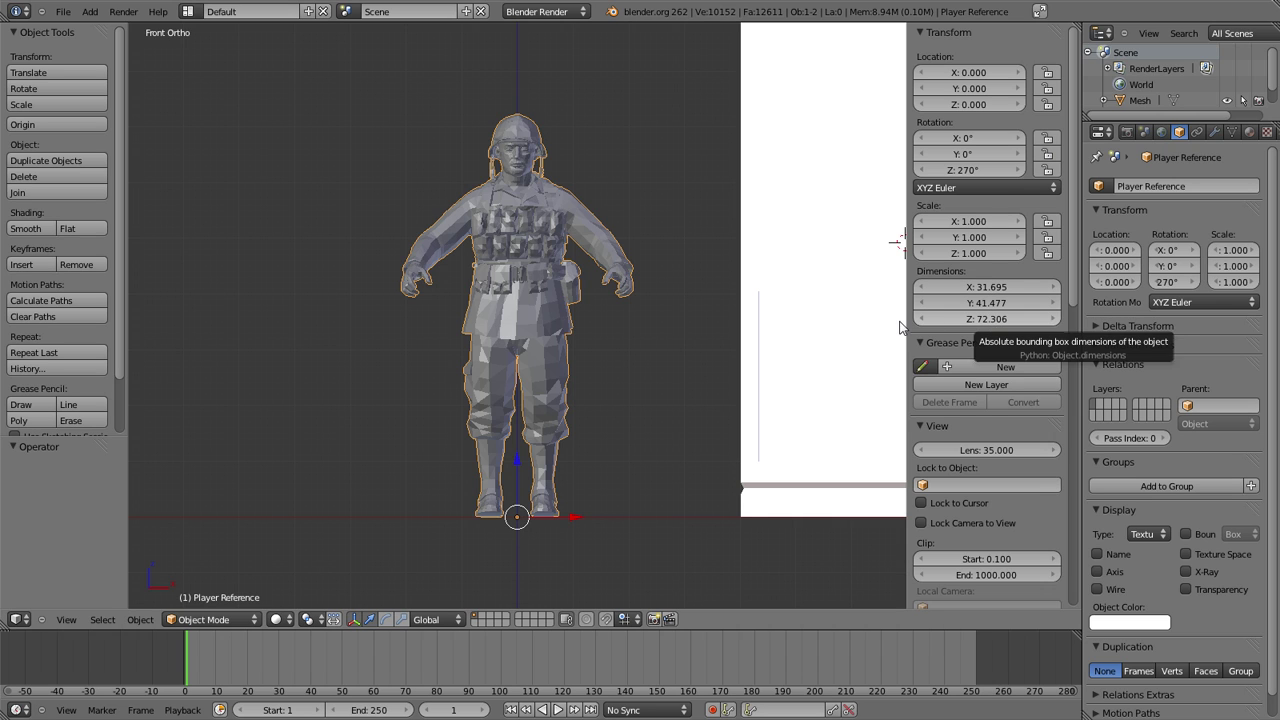
right_click(842, 319)
Step: Frame the vending machine mesh in view and set viewport shading to Wireframe
key("KP_Decimal")
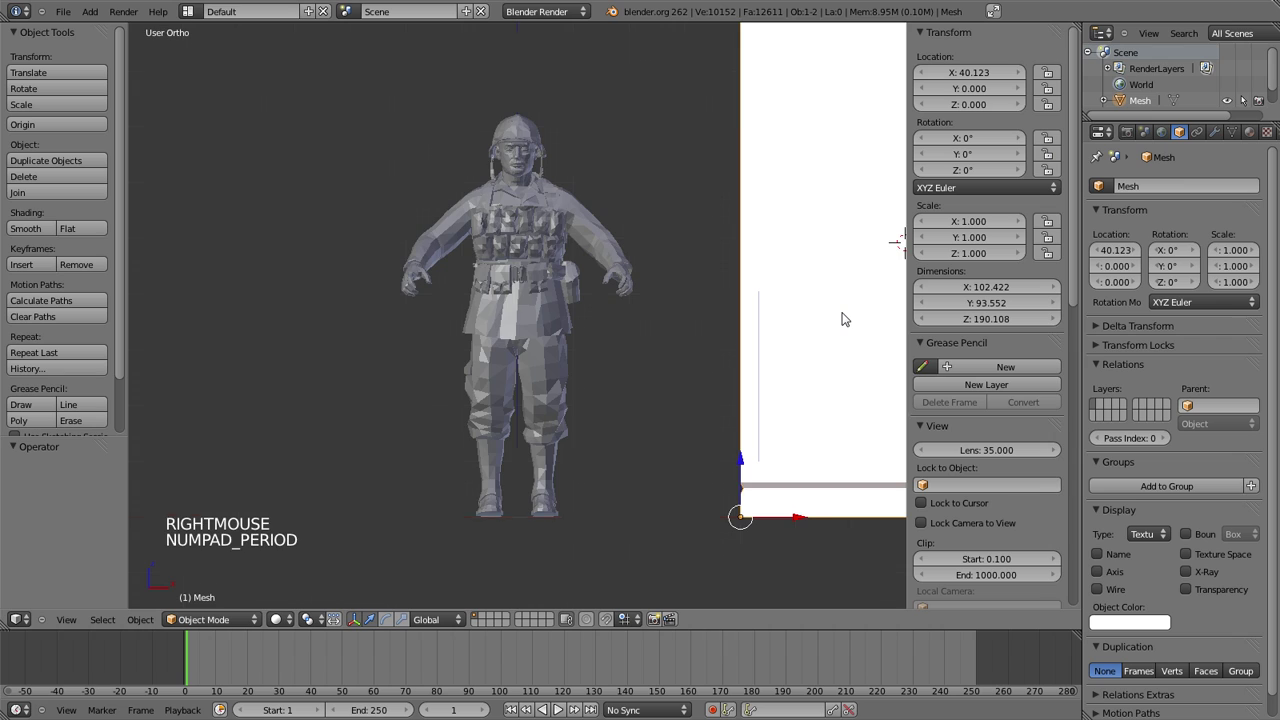
left_click(284, 618)
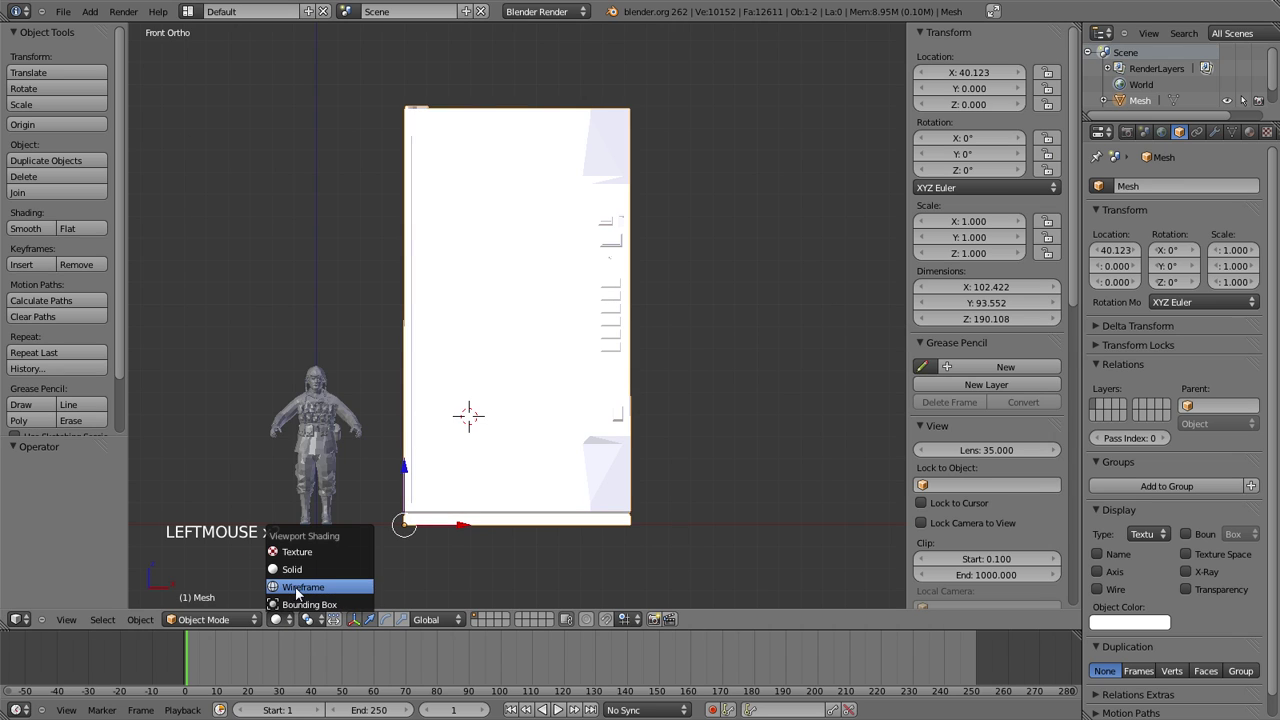
left_click(300, 587)
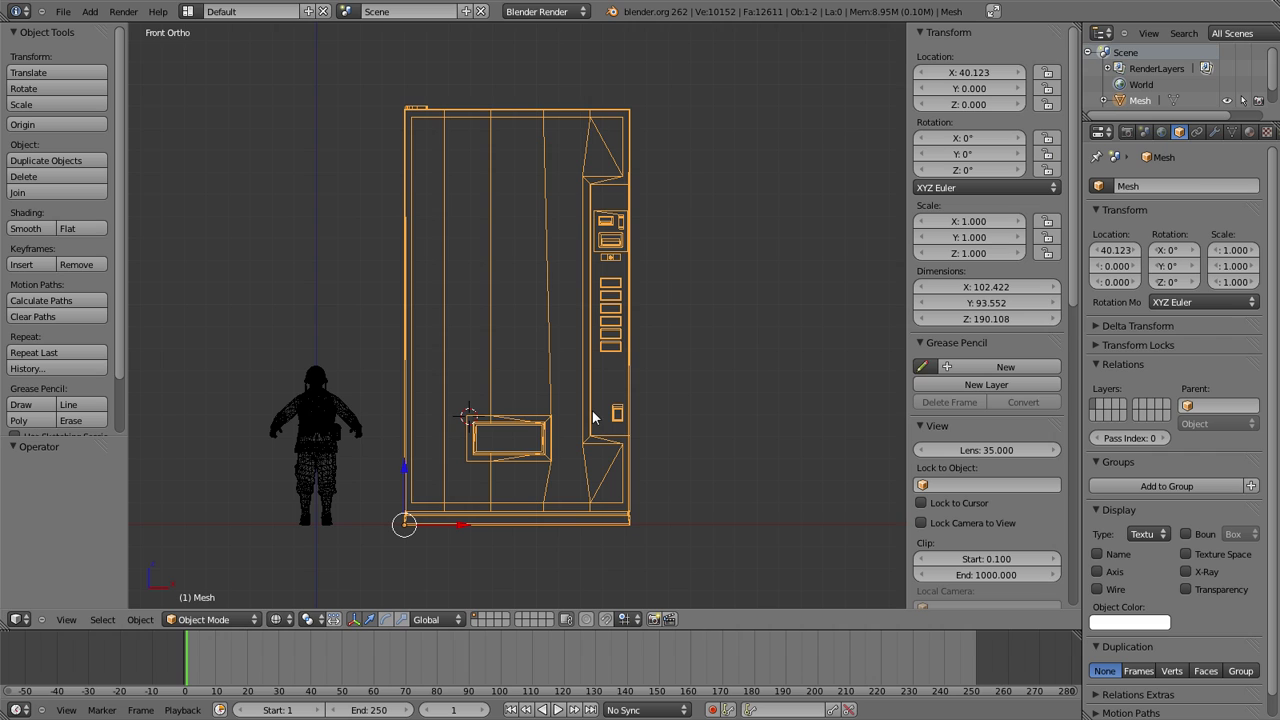
Step: Reselect the vending machine and scale it uniformly by 1/2.54, to 0.394 scale
right_click(395, 391)
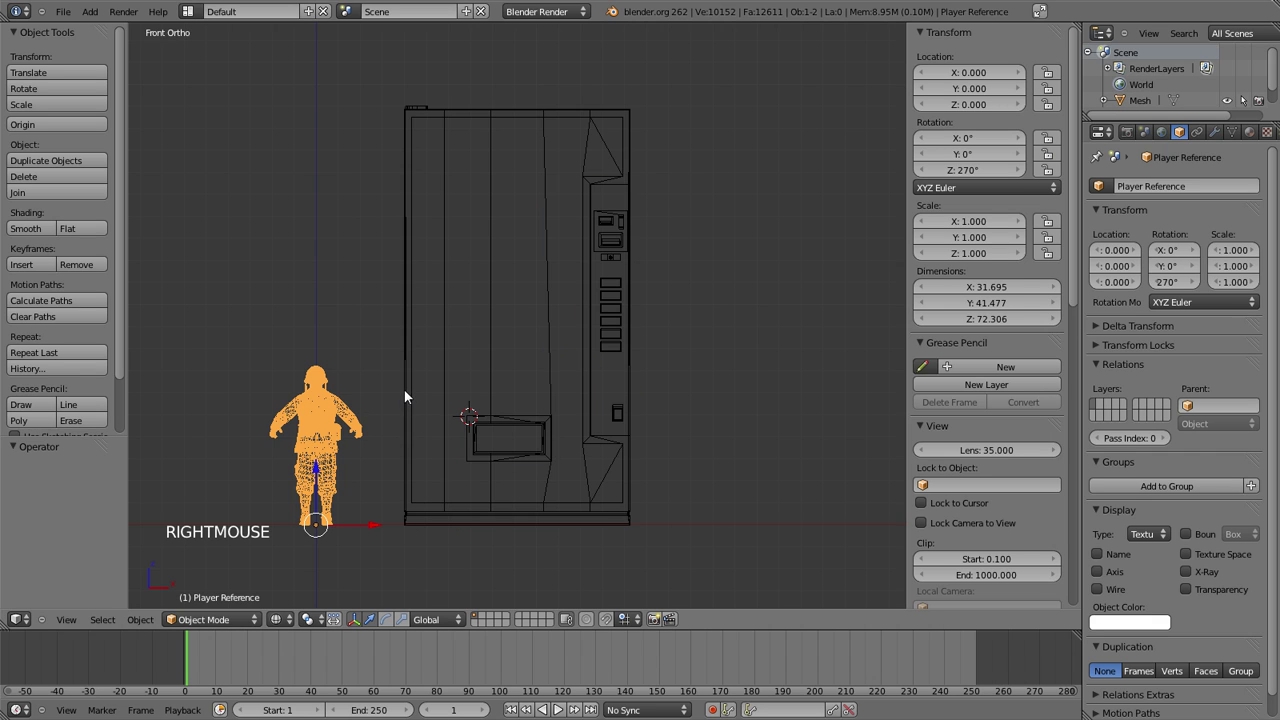
right_click(404, 389)
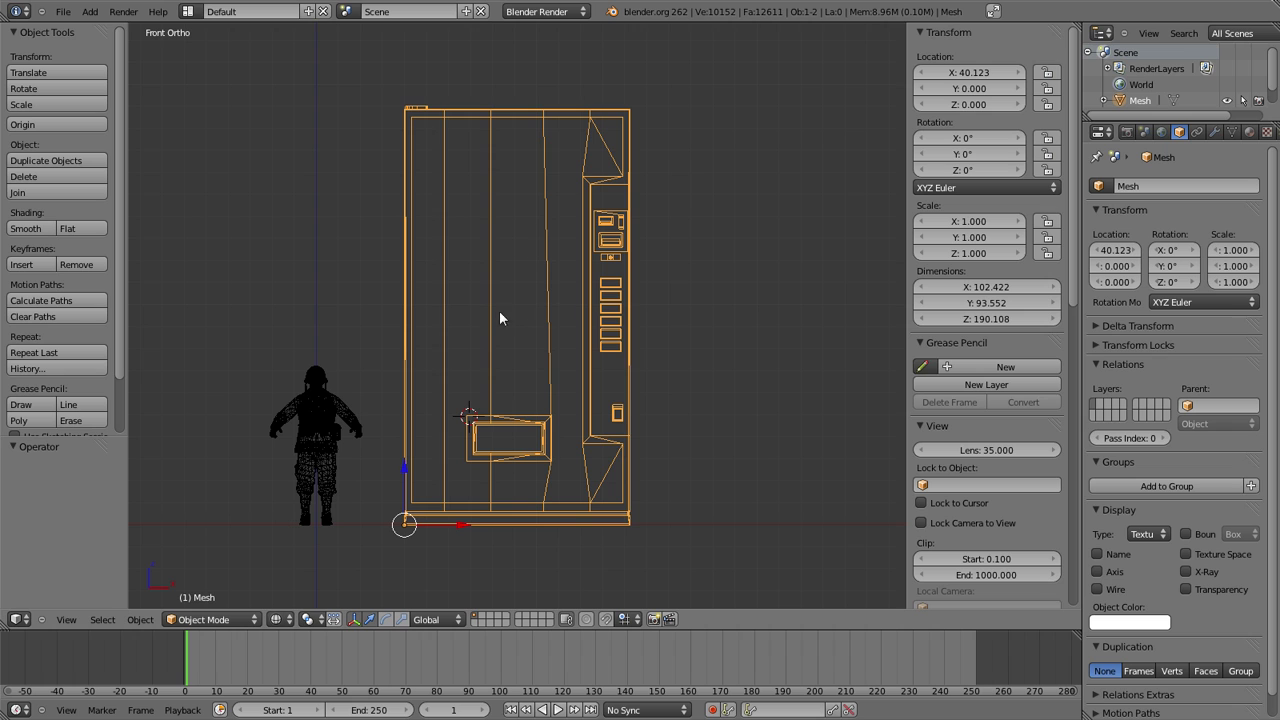
key("s")
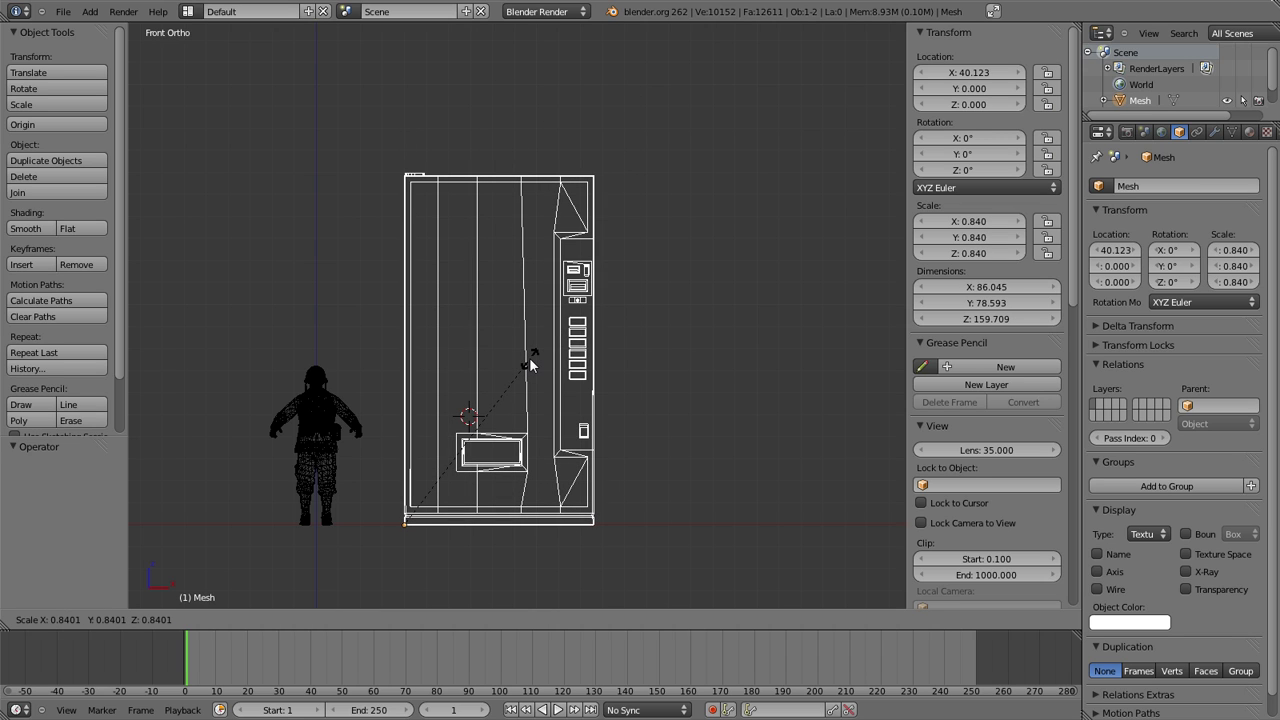
type("2.")
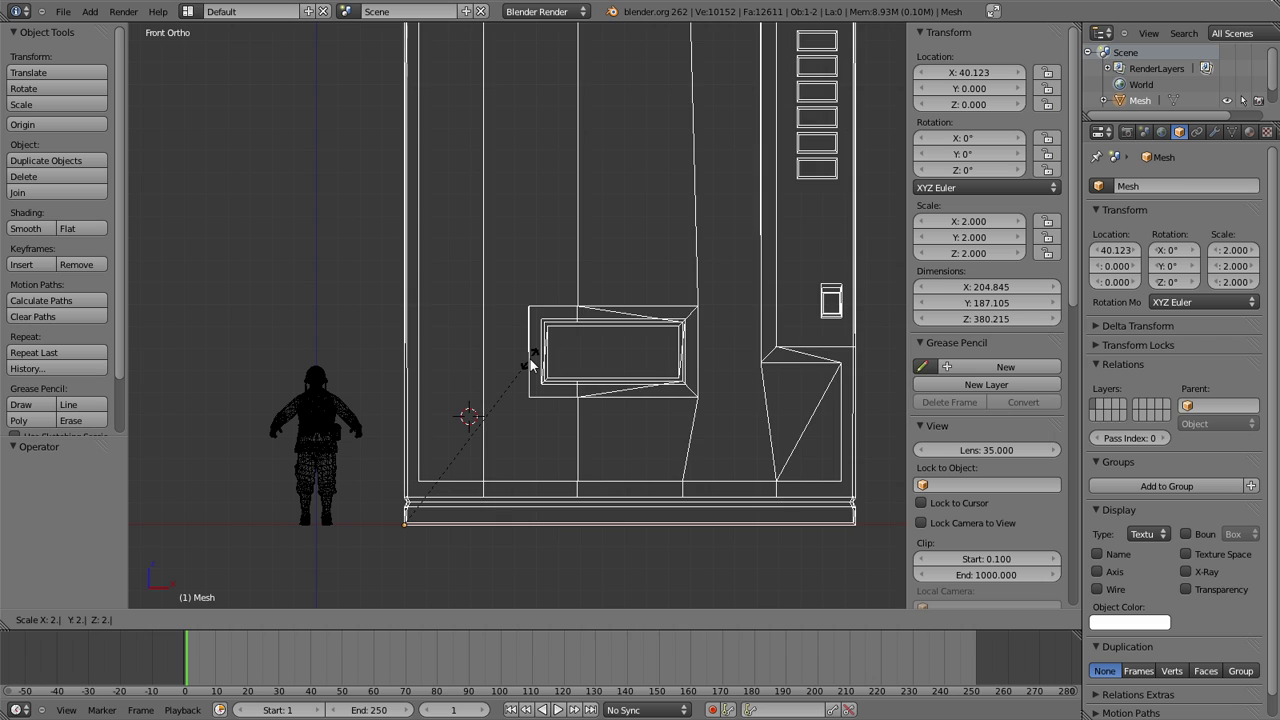
type("54")
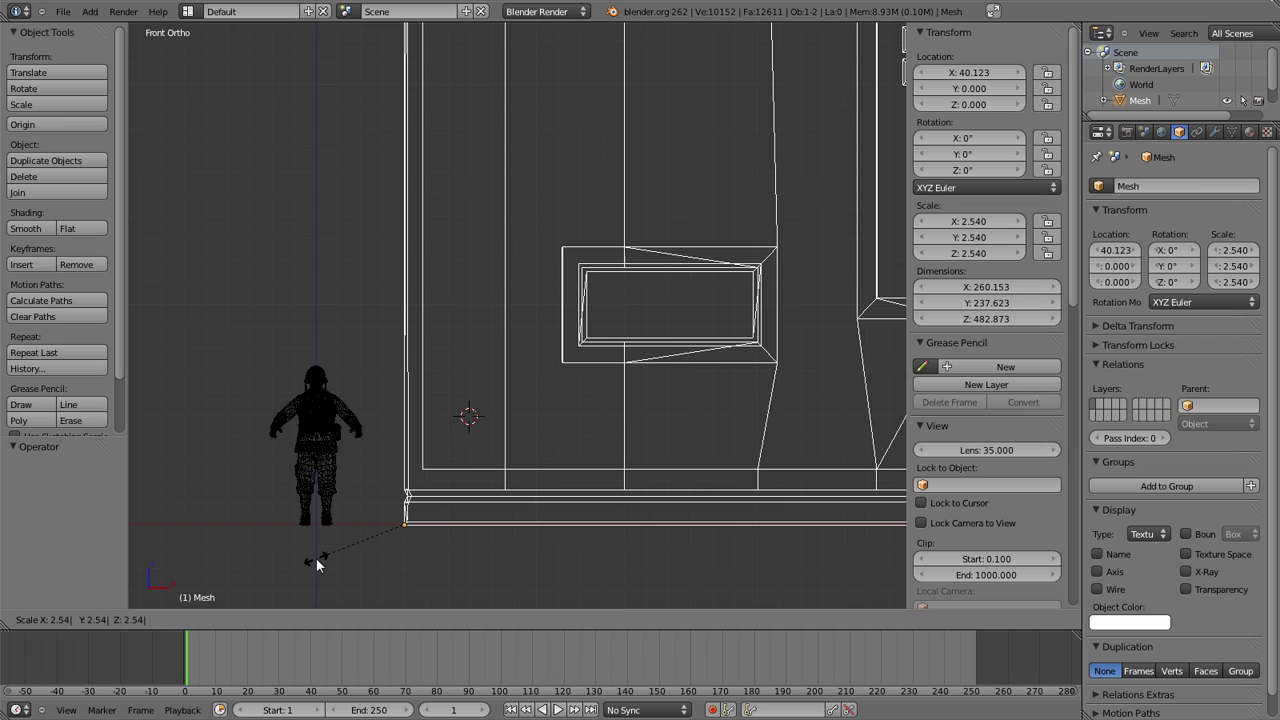
key("slash")
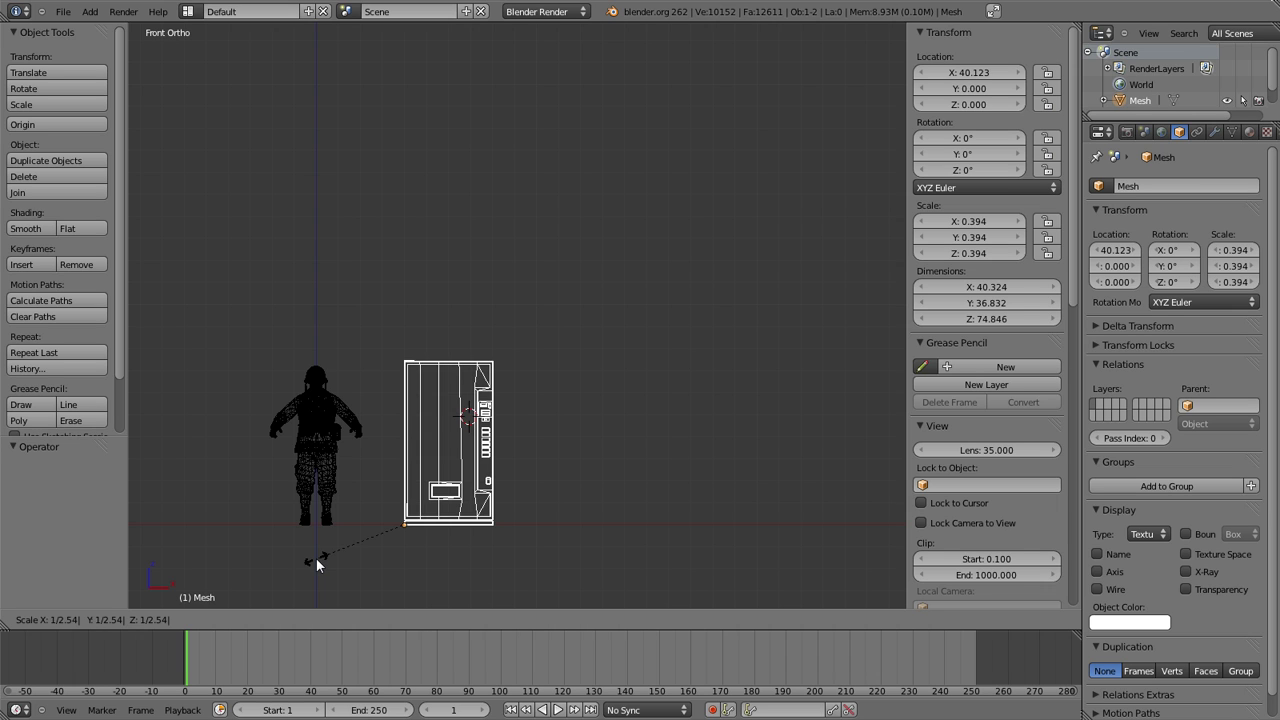
key("Return")
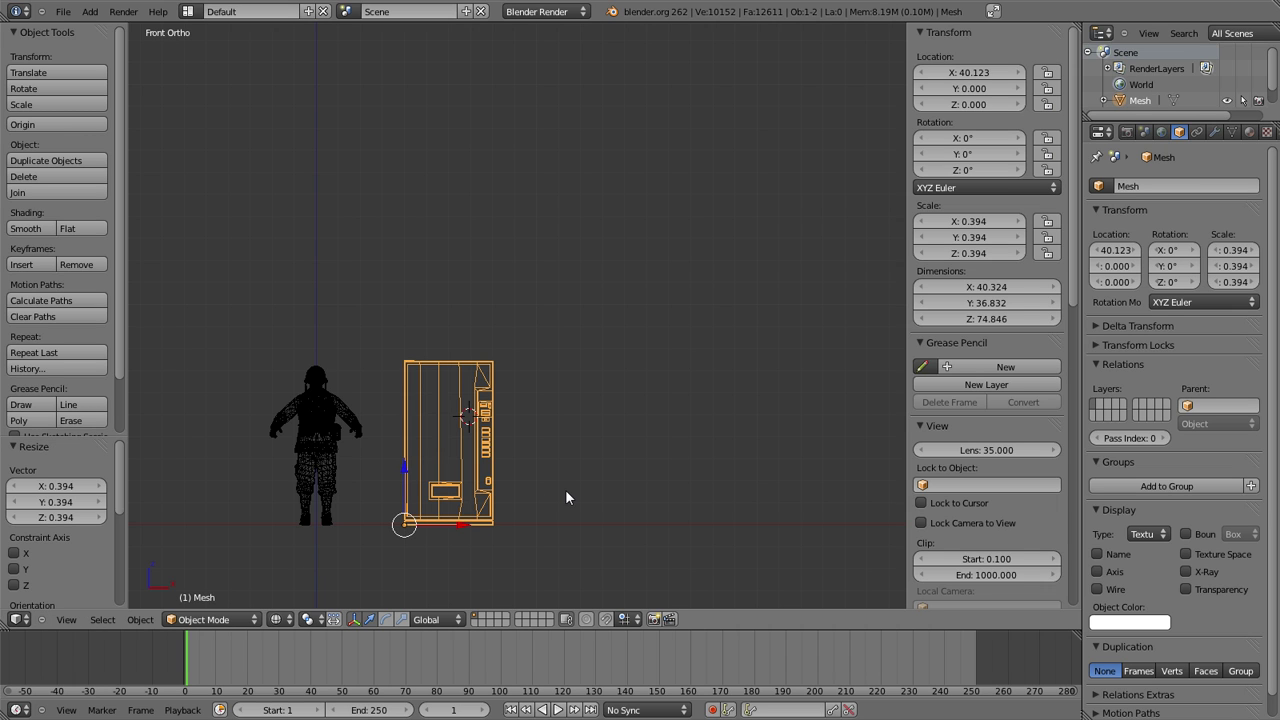
middle_click_drag(678, 437, 675, 431)
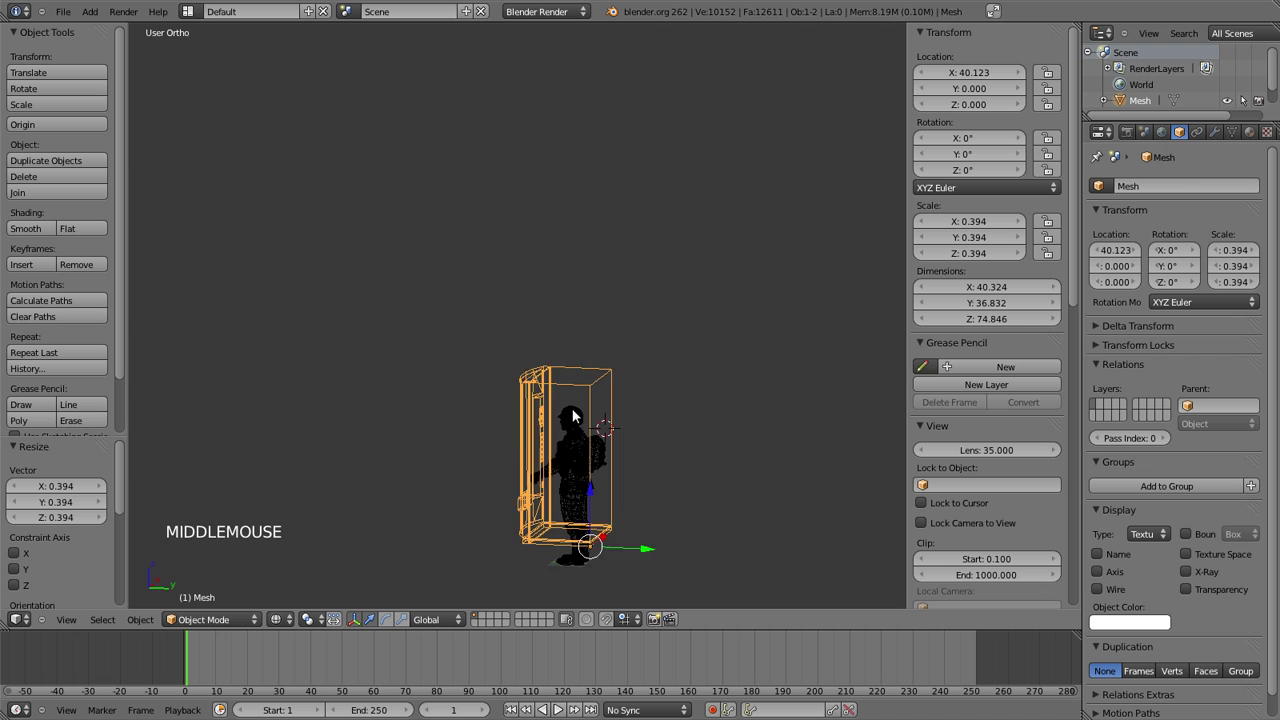
key("KP_5")
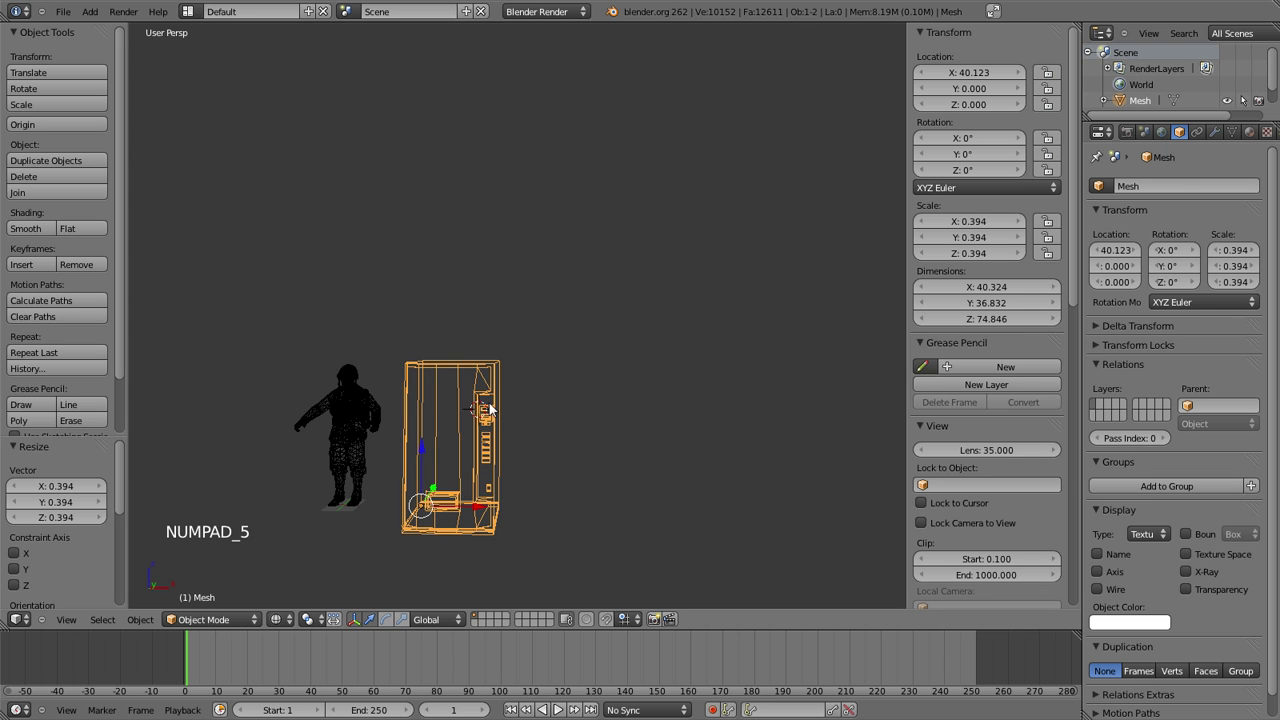
mouse_move(674, 423)
middle_mouse_down()
mouse_move(566, 395)
mouse_move(396, 408)
mouse_move(508, 393)
middle_mouse_up()
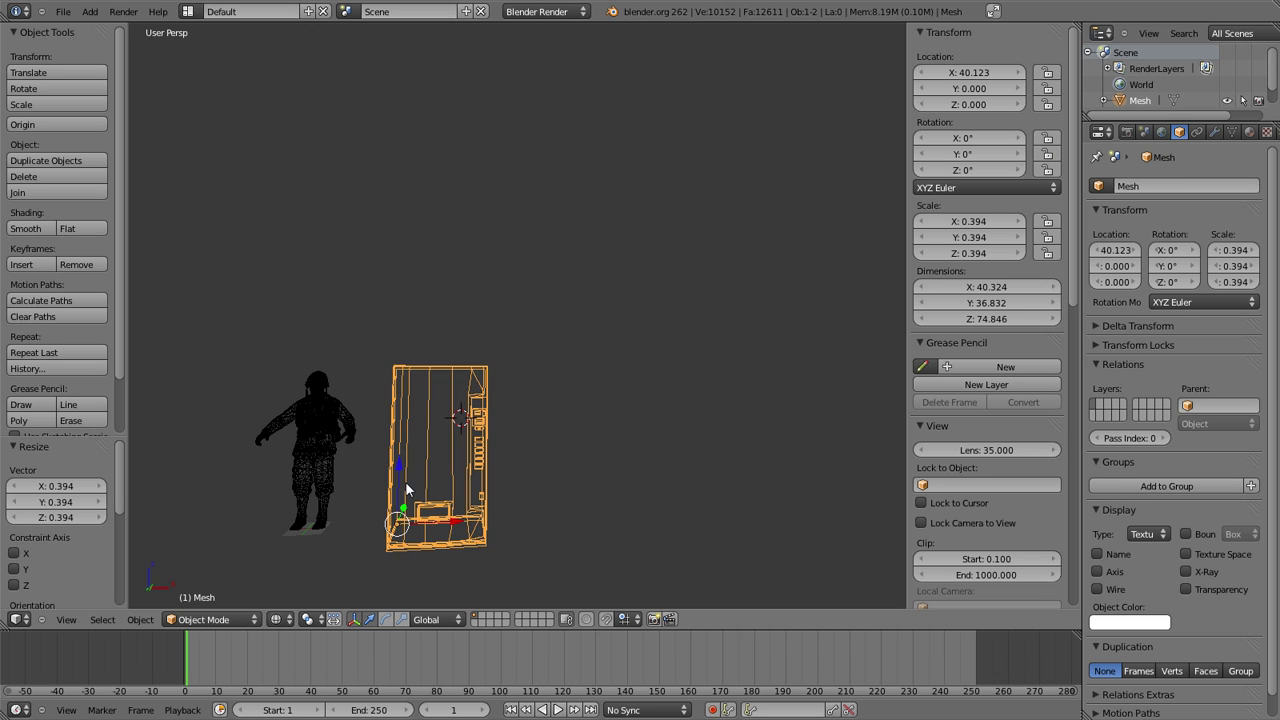
key("KP_5")
key("KP_1")
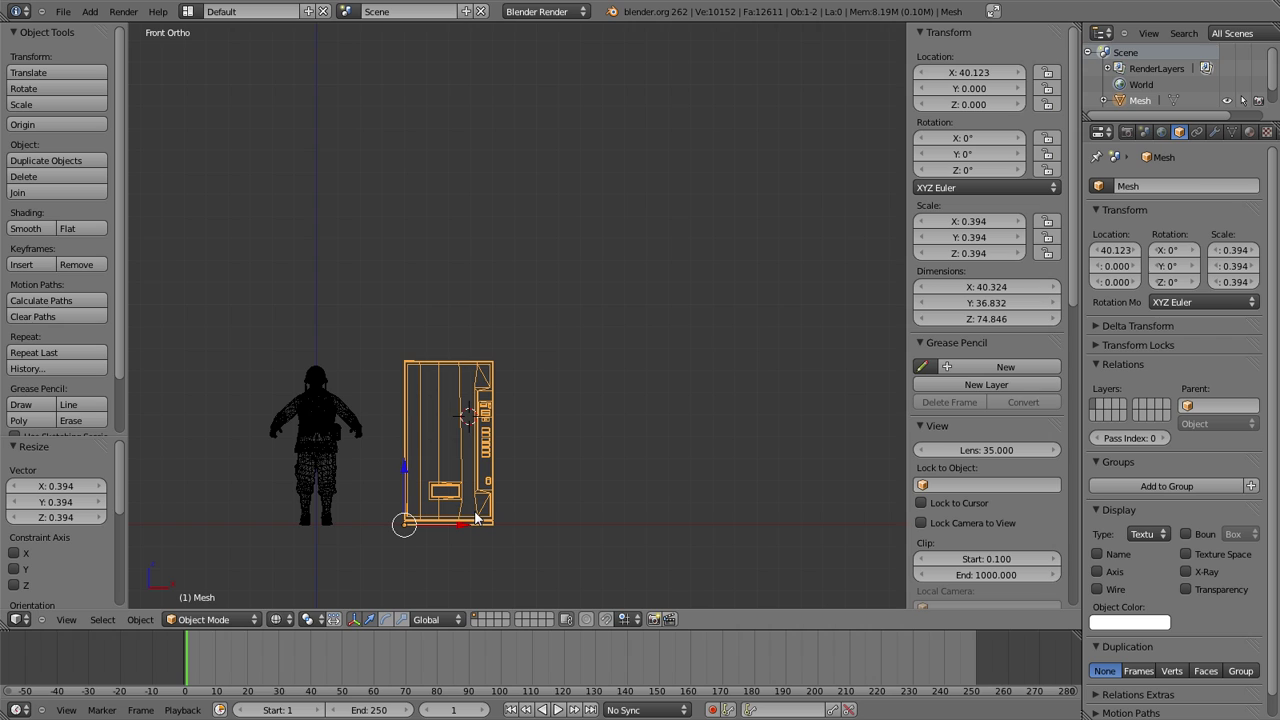
left_click(990, 319)
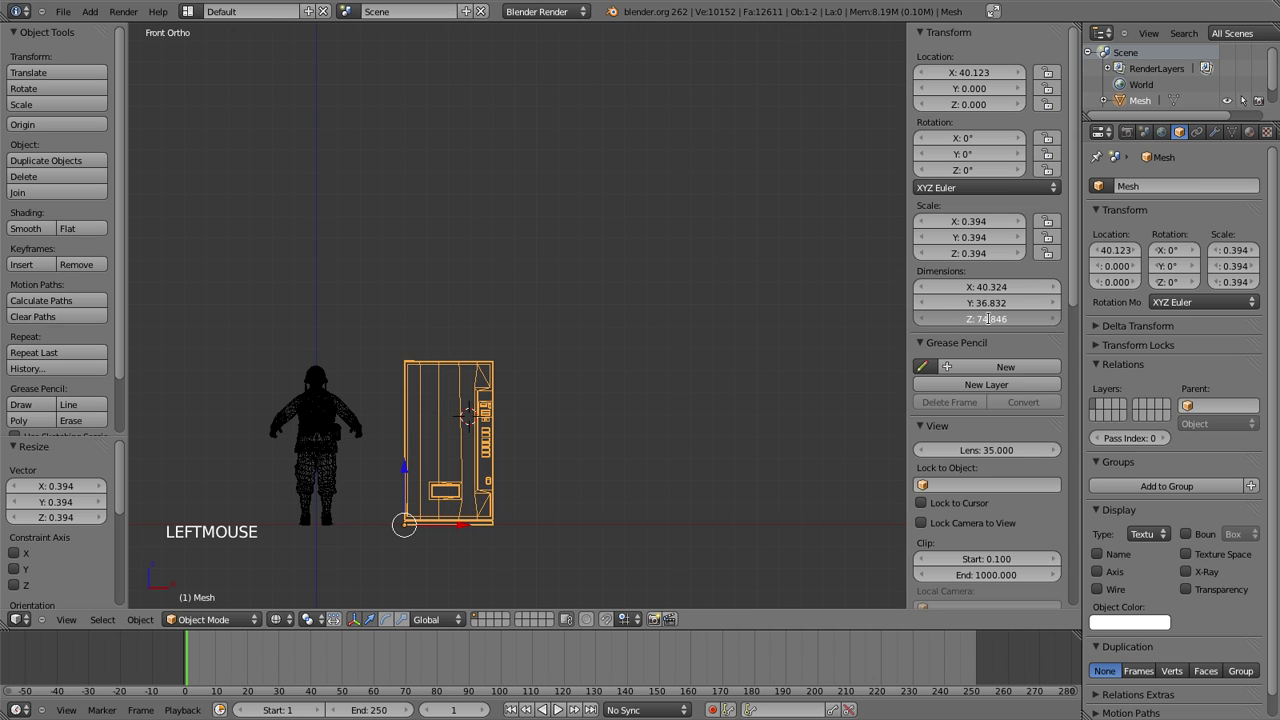
type("90")
key("Return")
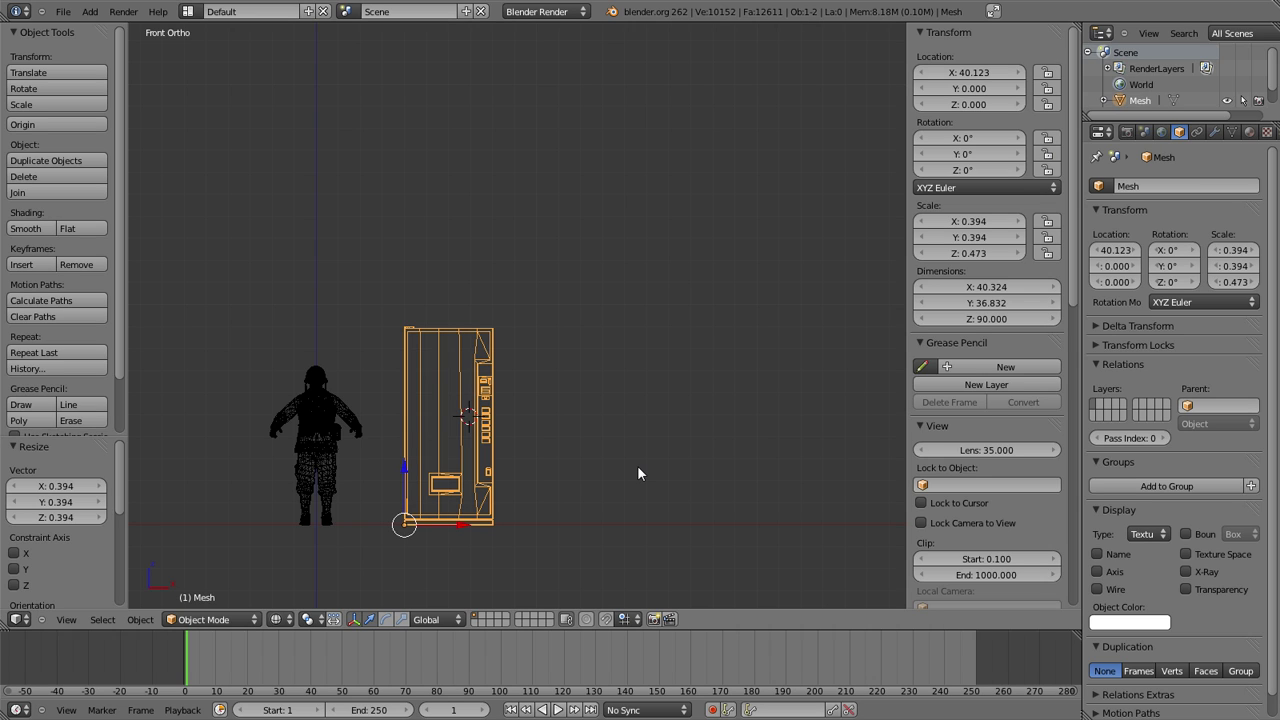
key("ctrl+z")
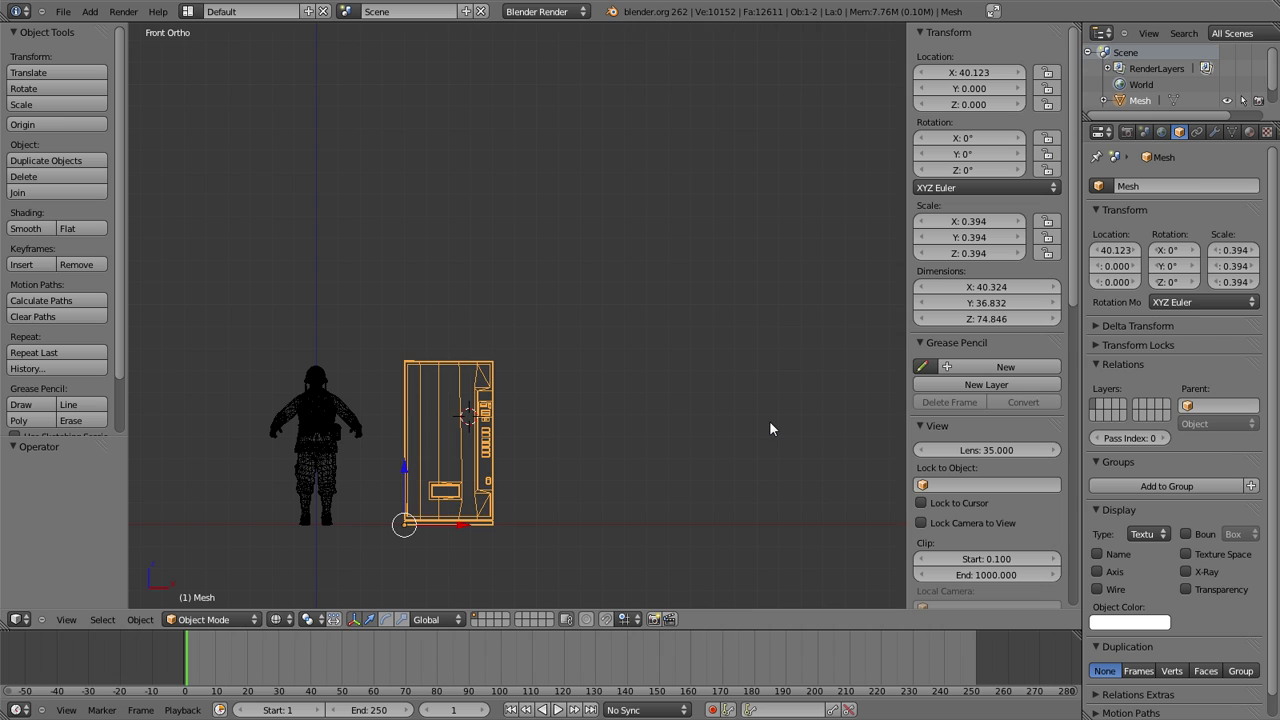
Step: Set the machine's Z dimension to 74.846/90, flattening it to 0.832 units
left_click(992, 319)
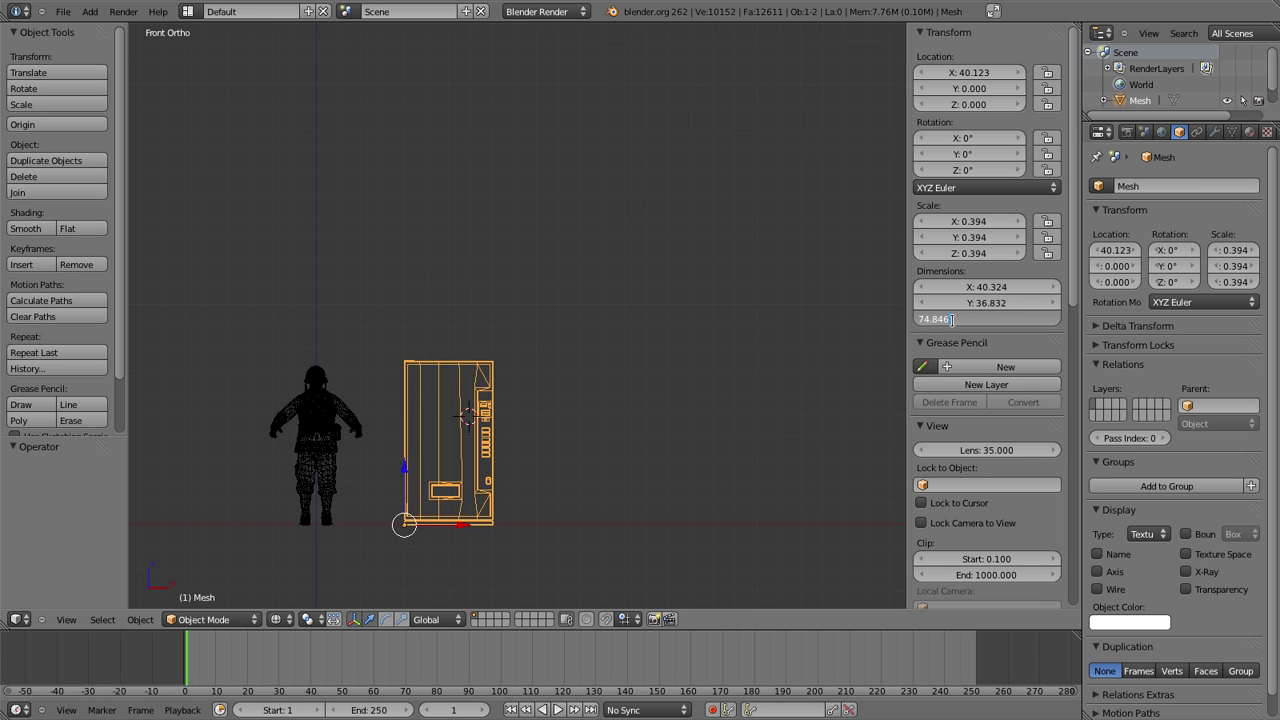
double_click(952, 320)
type("90")
key("Return")
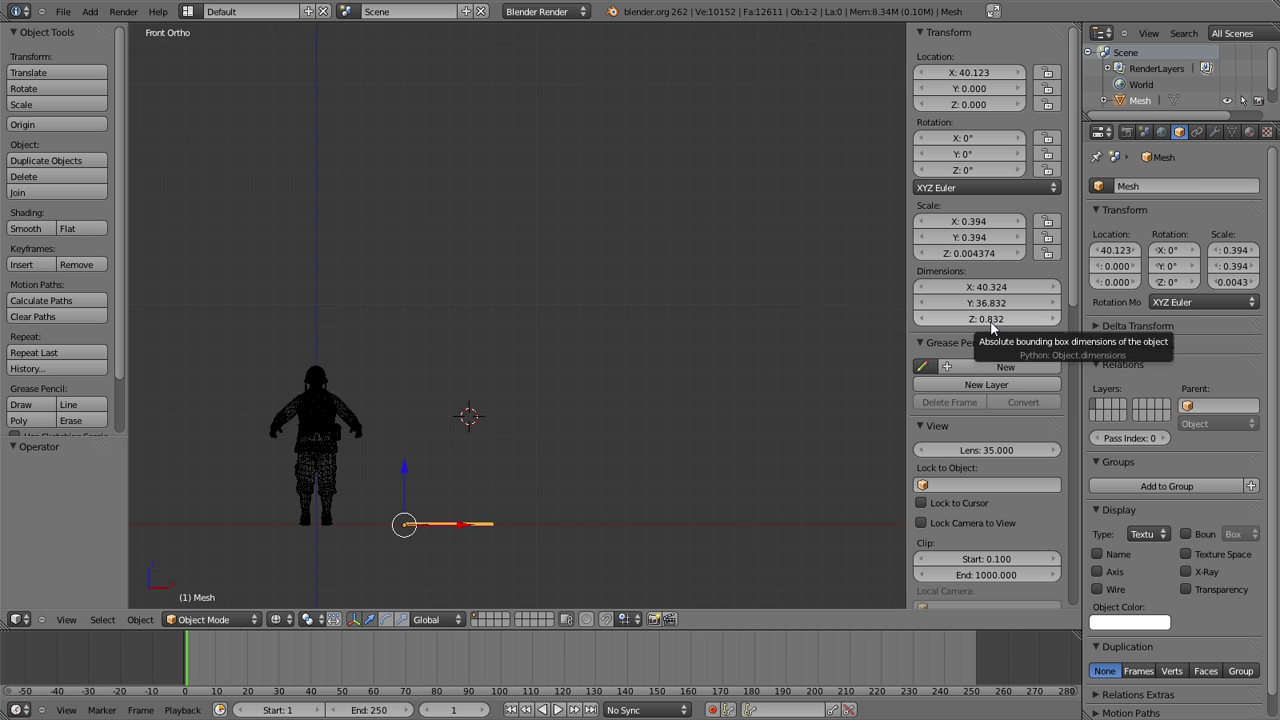
Step: Undo the flattening, retry dividing the Z dimension by 90, then undo back to full height
key("ctrl+z")
key("F10")
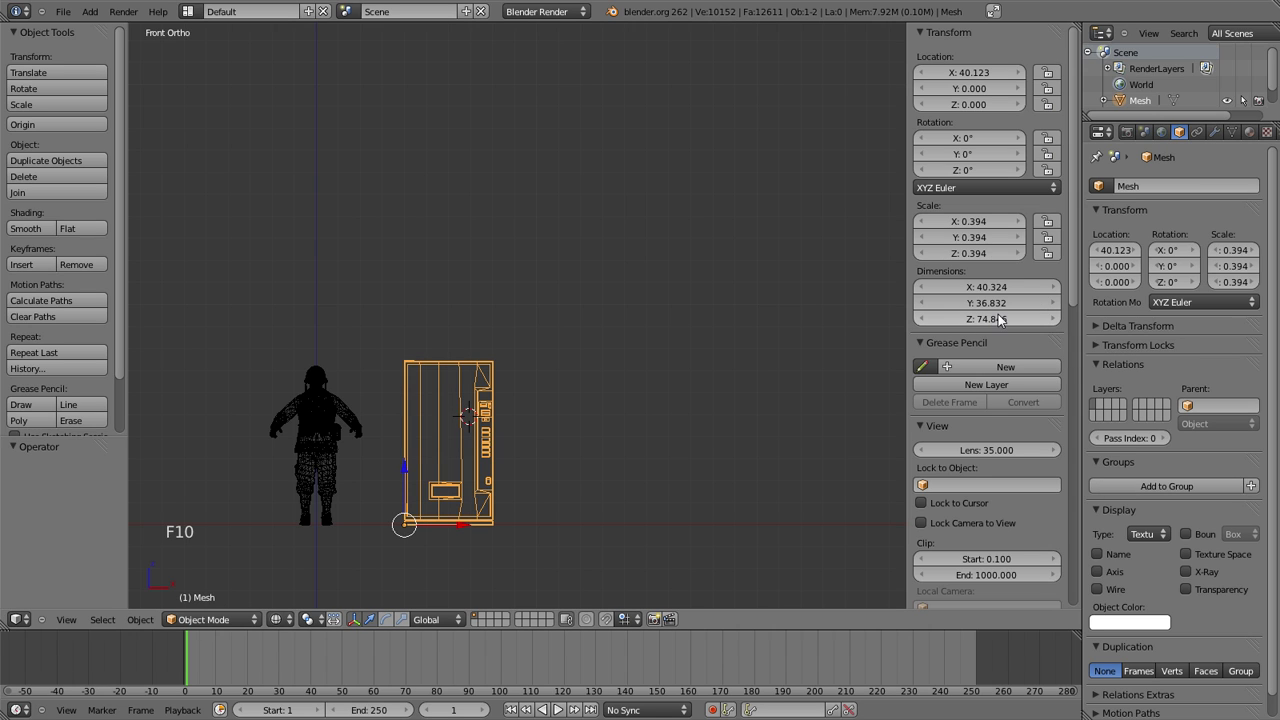
left_click(1008, 317)
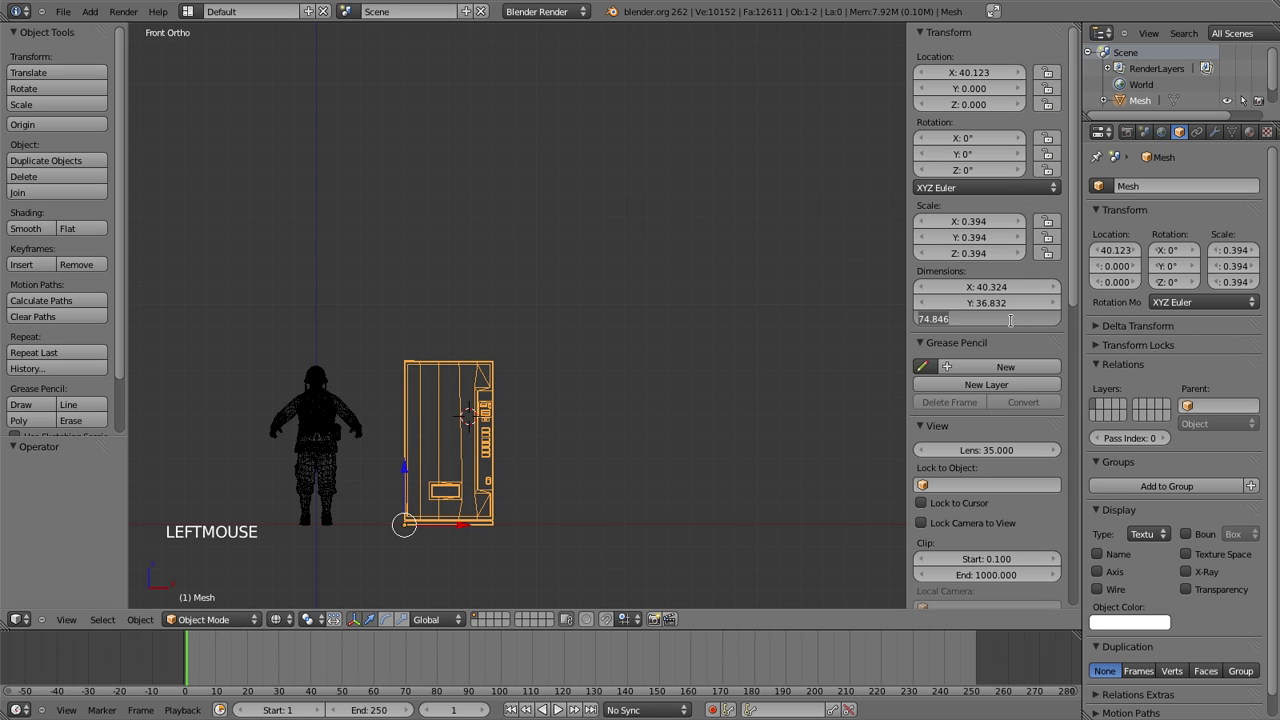
type("/")
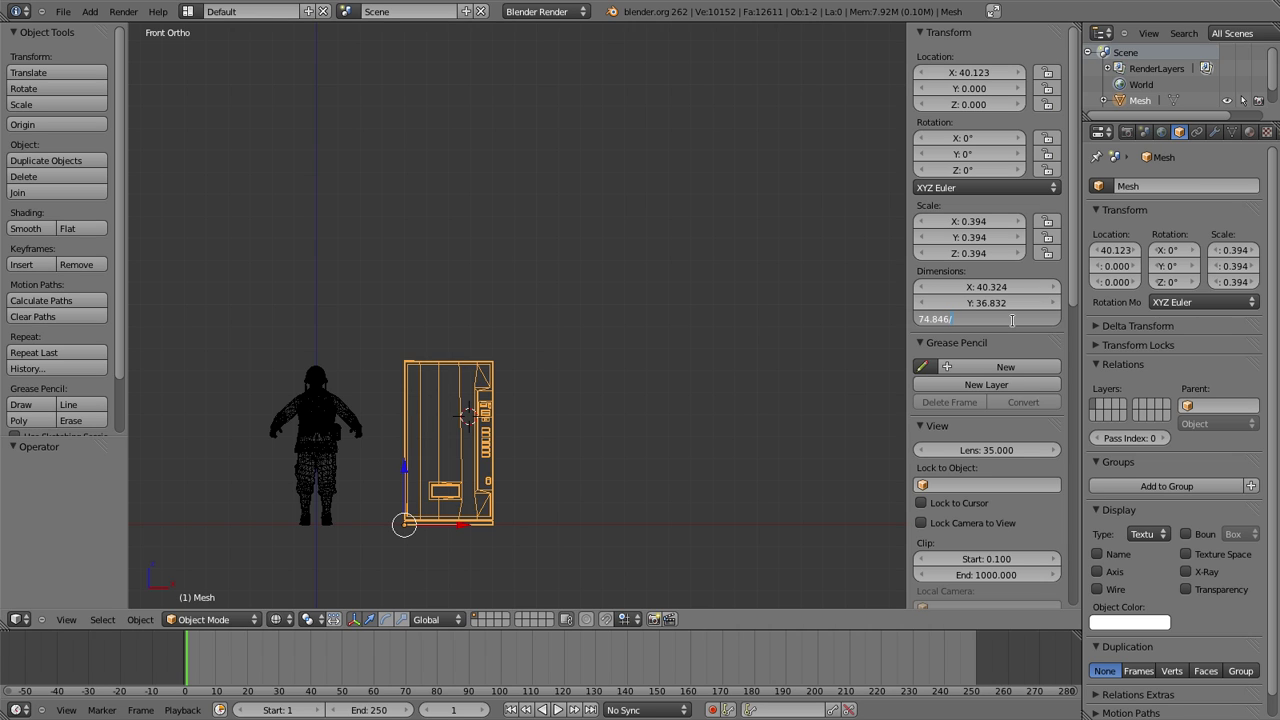
type("90")
key("Return")
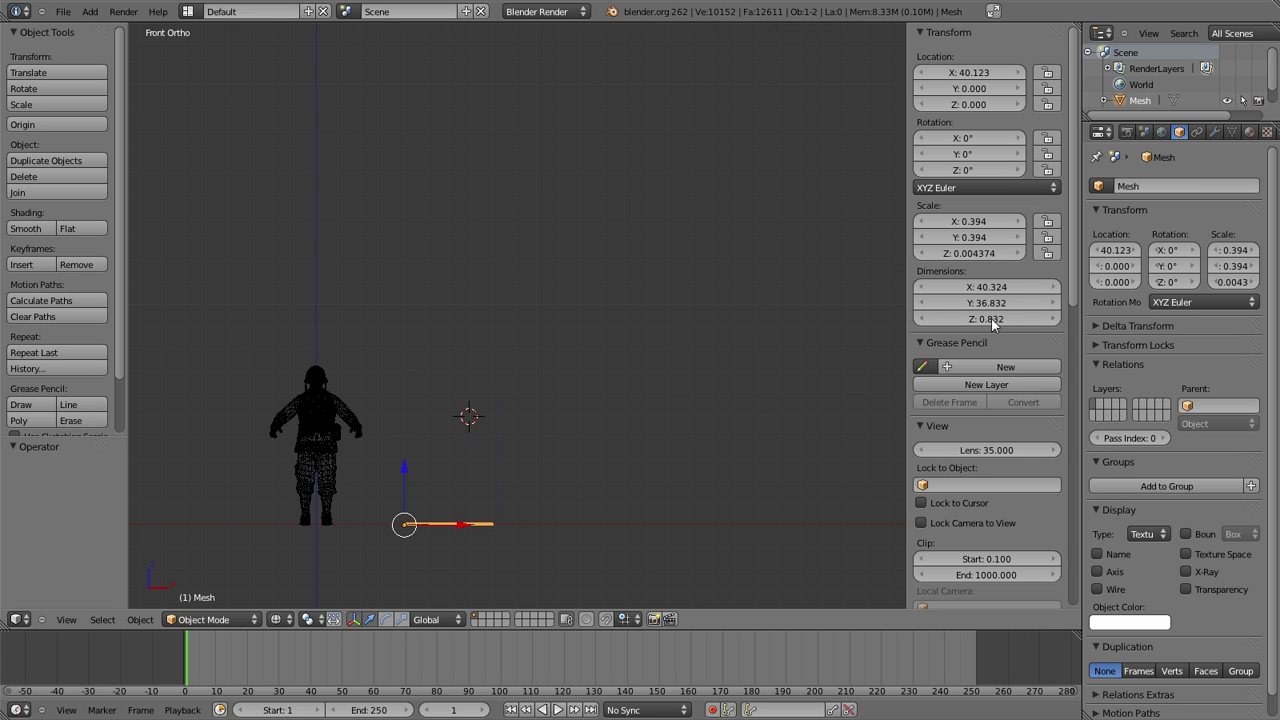
left_click(990, 320)
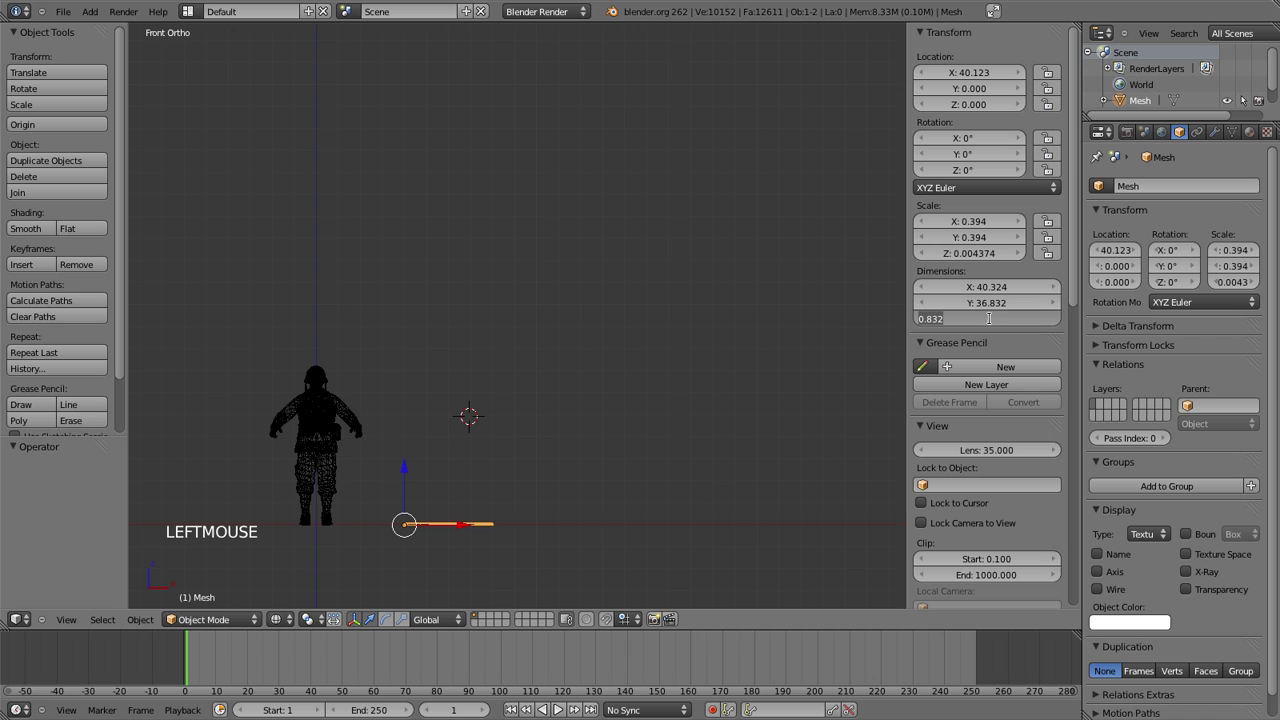
key("Escape")
key("ctrl+z")
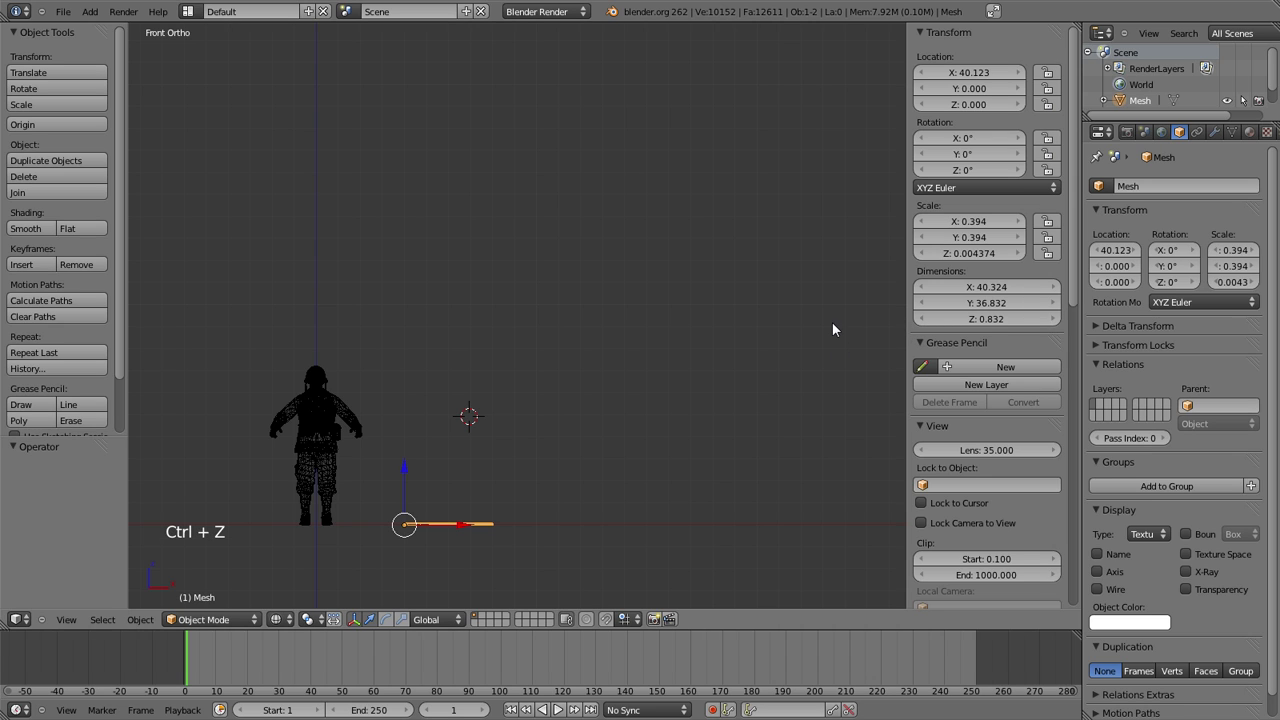
key("ctrl+z")
Step: Enter 90/74.846 in the Z dimension field to get the 1.202 ratio
left_click(980, 318)
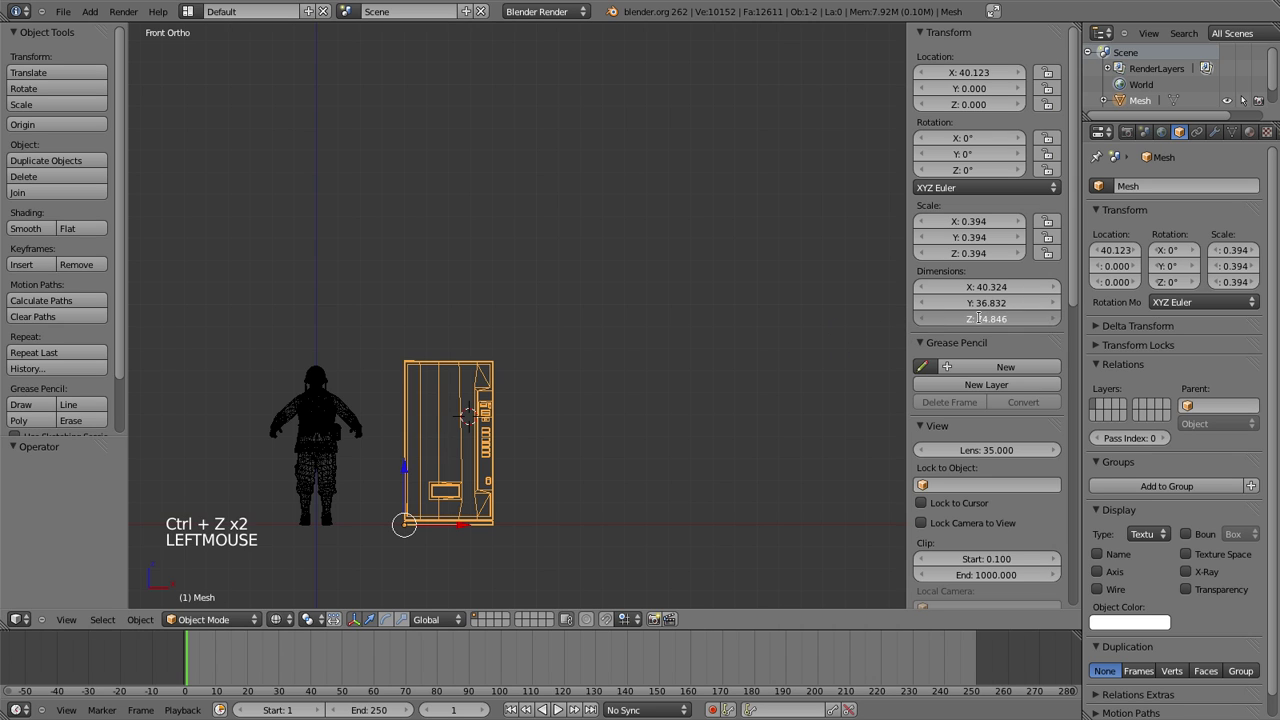
double_click(921, 317)
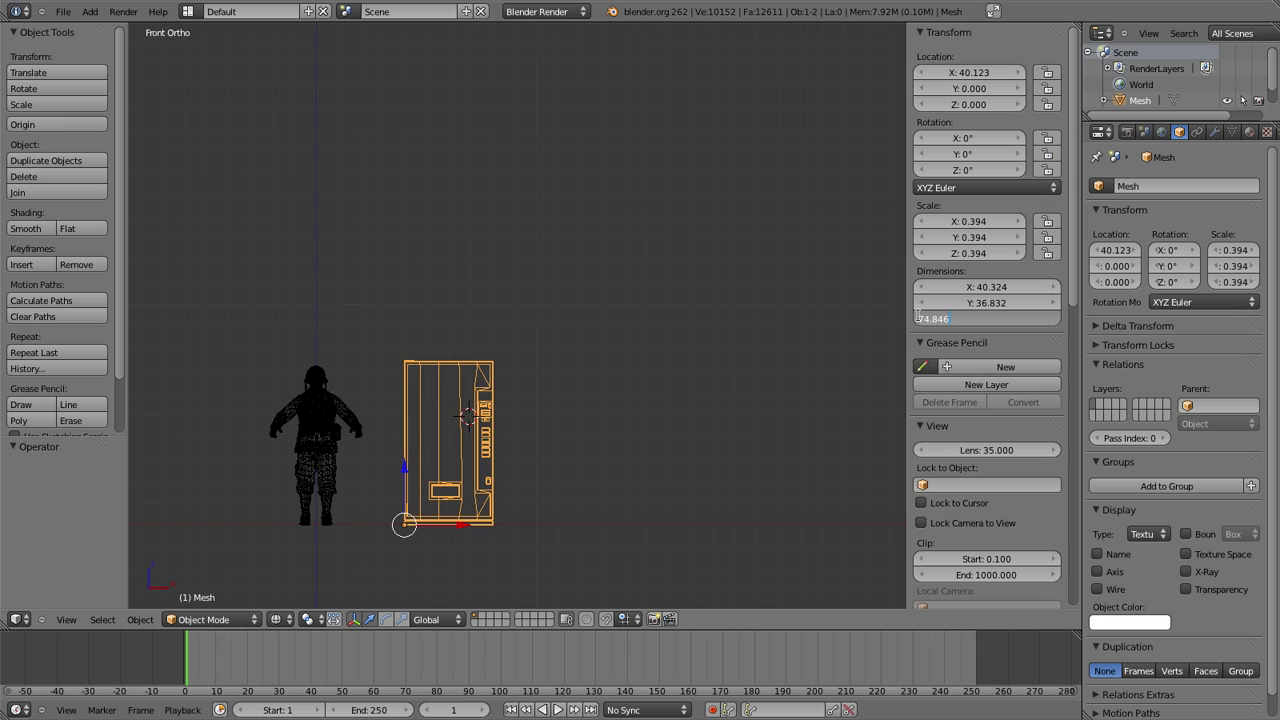
type("90")
type("90/")
key("Return")
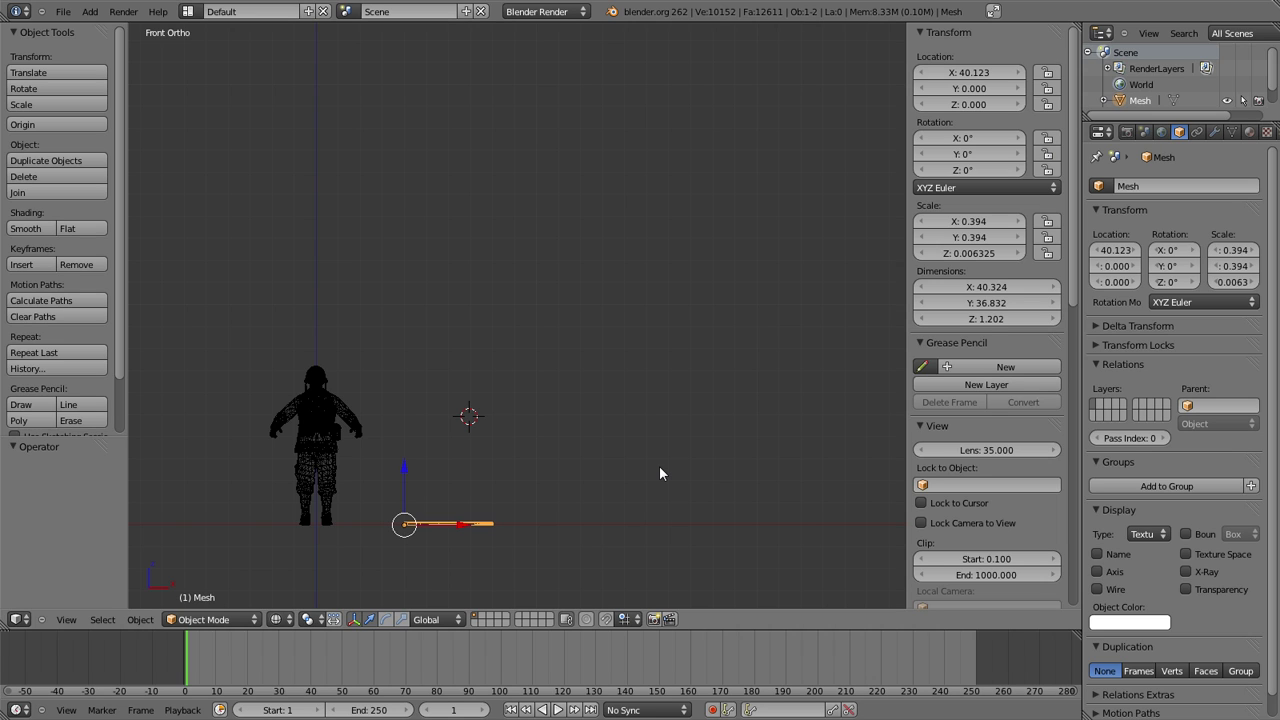
Step: Undo the height edit and scale the machine uniformly by 1.202, to 0.473 scale
key("ctrl+z")
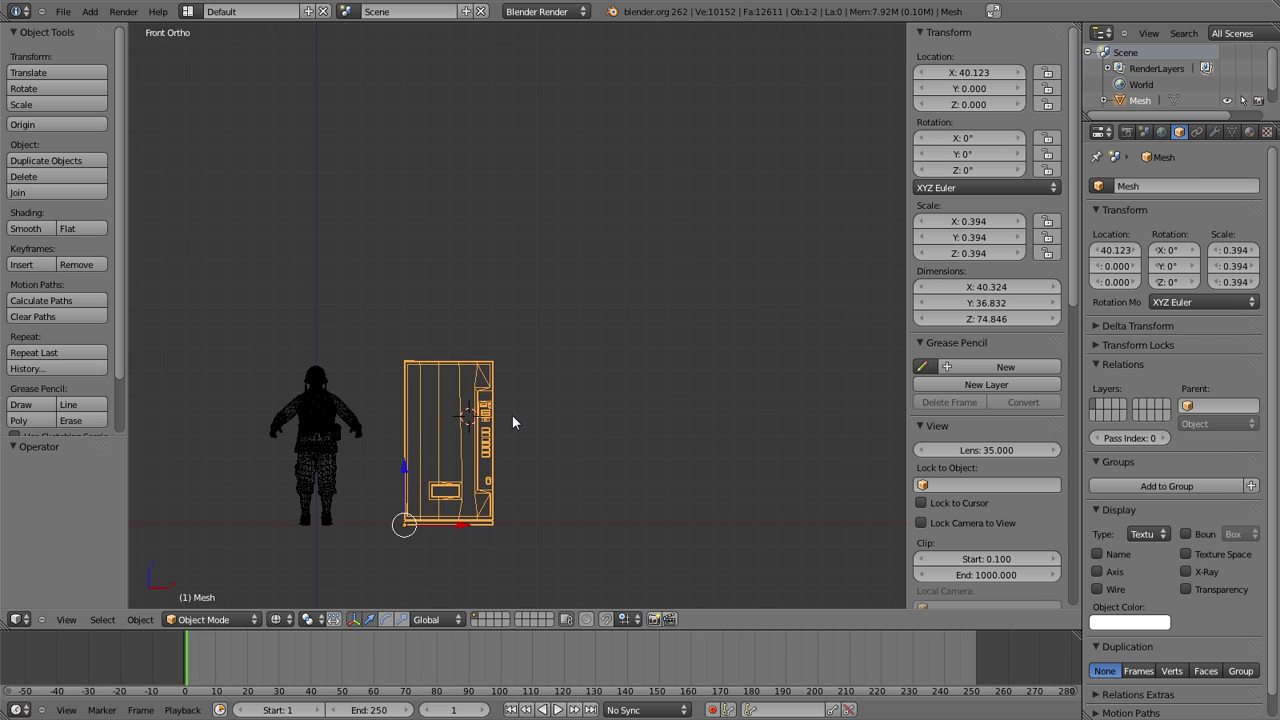
key("s")
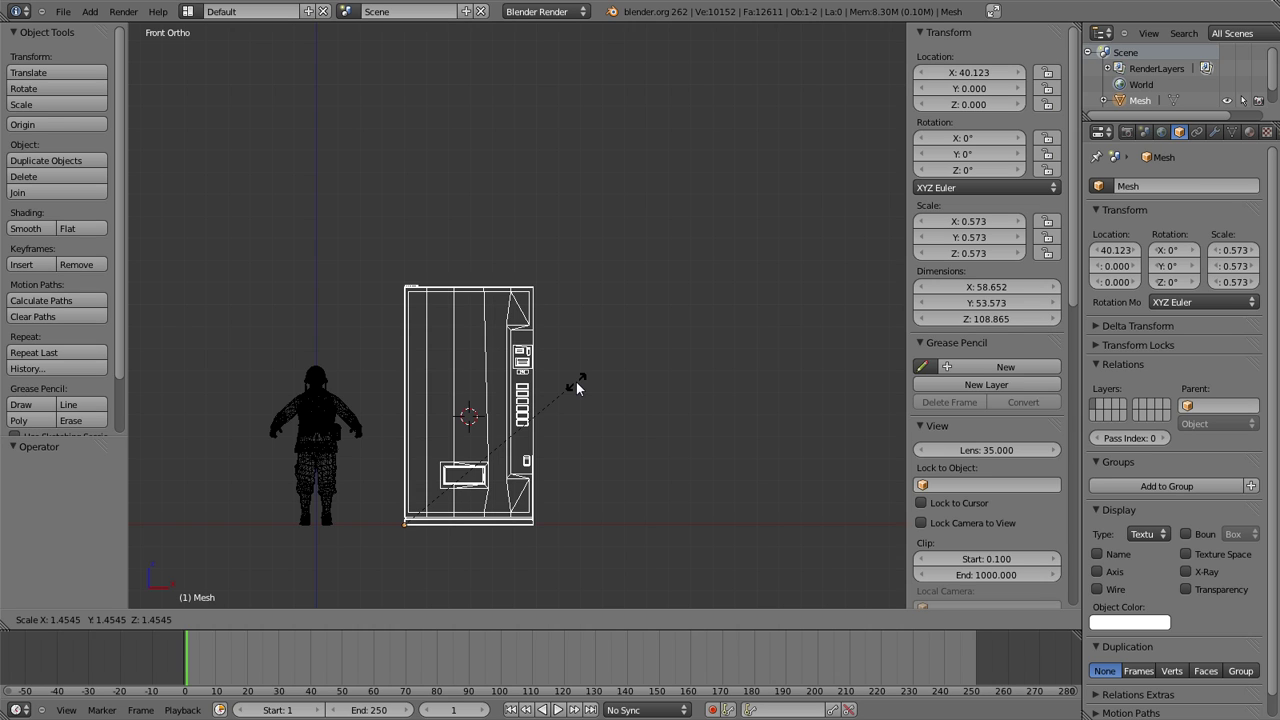
type("1")
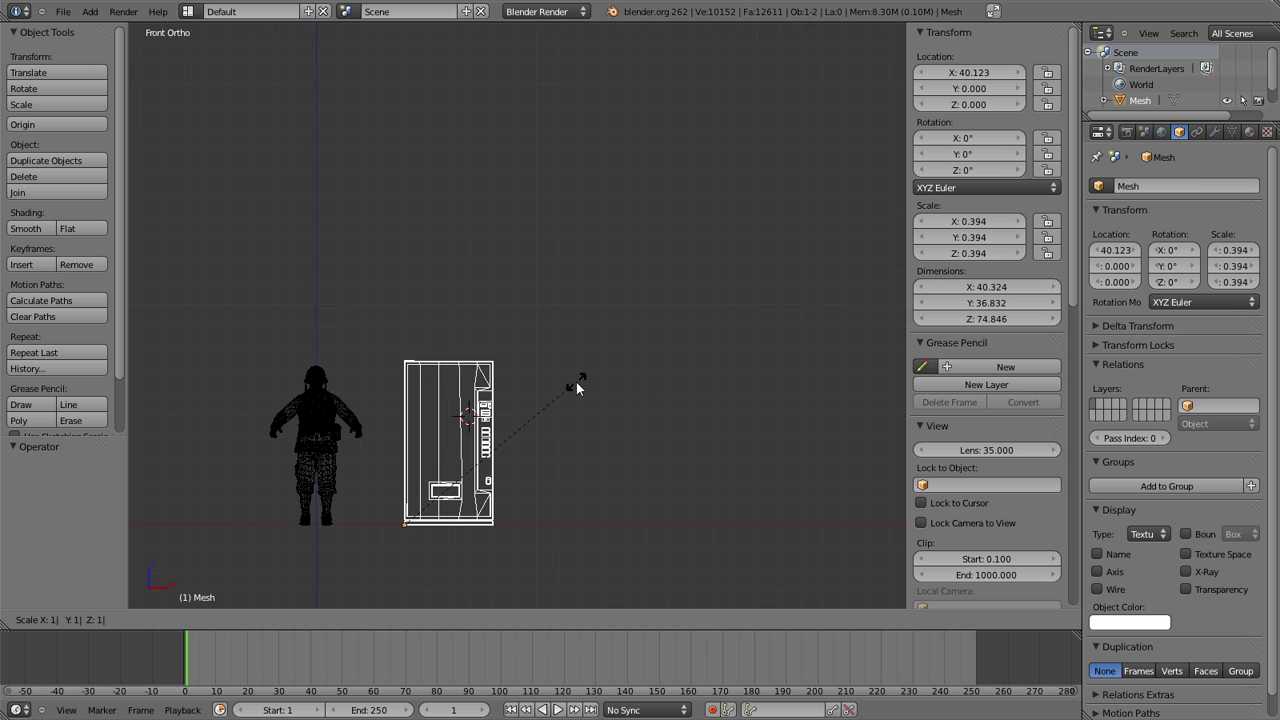
type(".20")
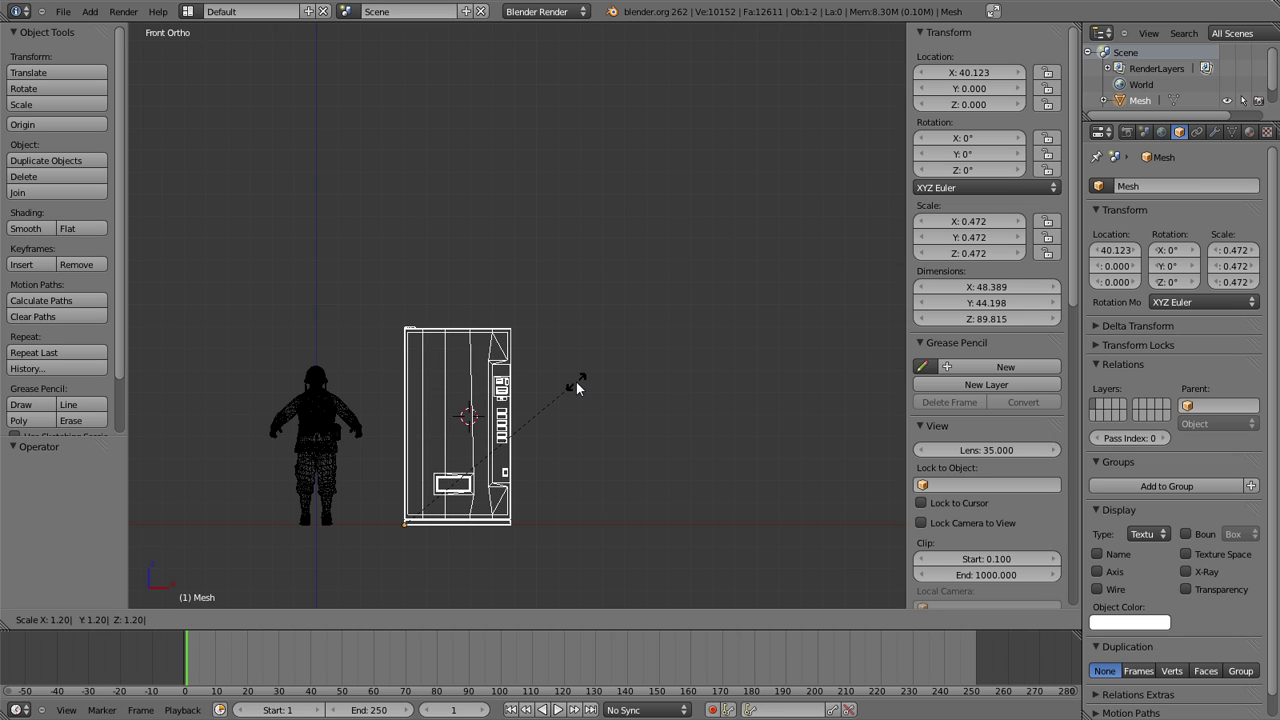
type("2")
key("Return")
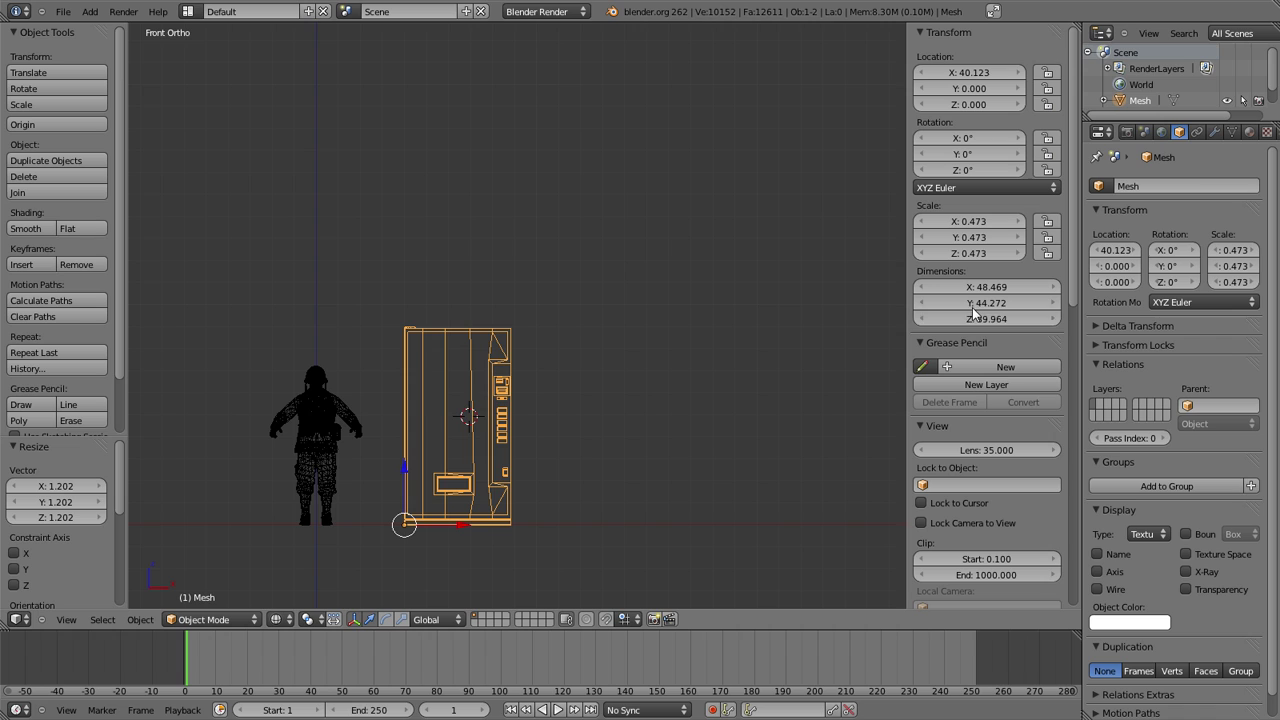
Step: Undo the scale and reapply it uniformly as 1/0.832, restoring 0.473 scale
key("ctrl+z")
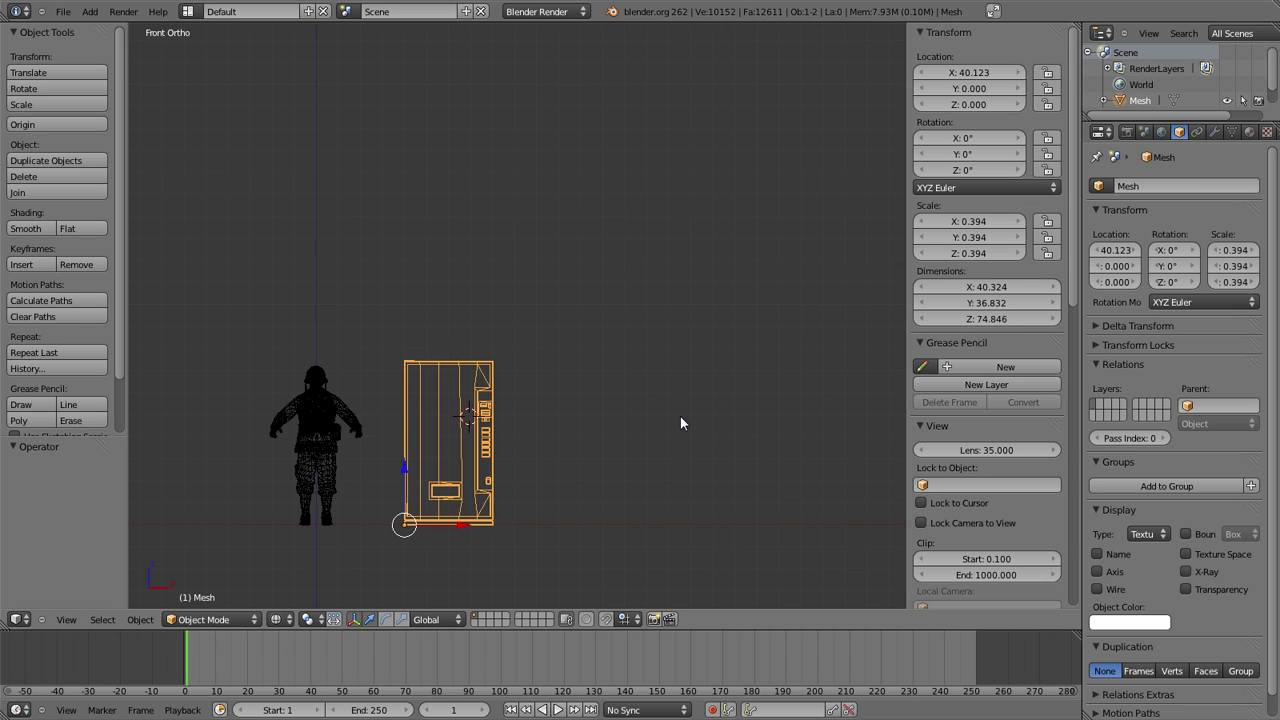
type("s")
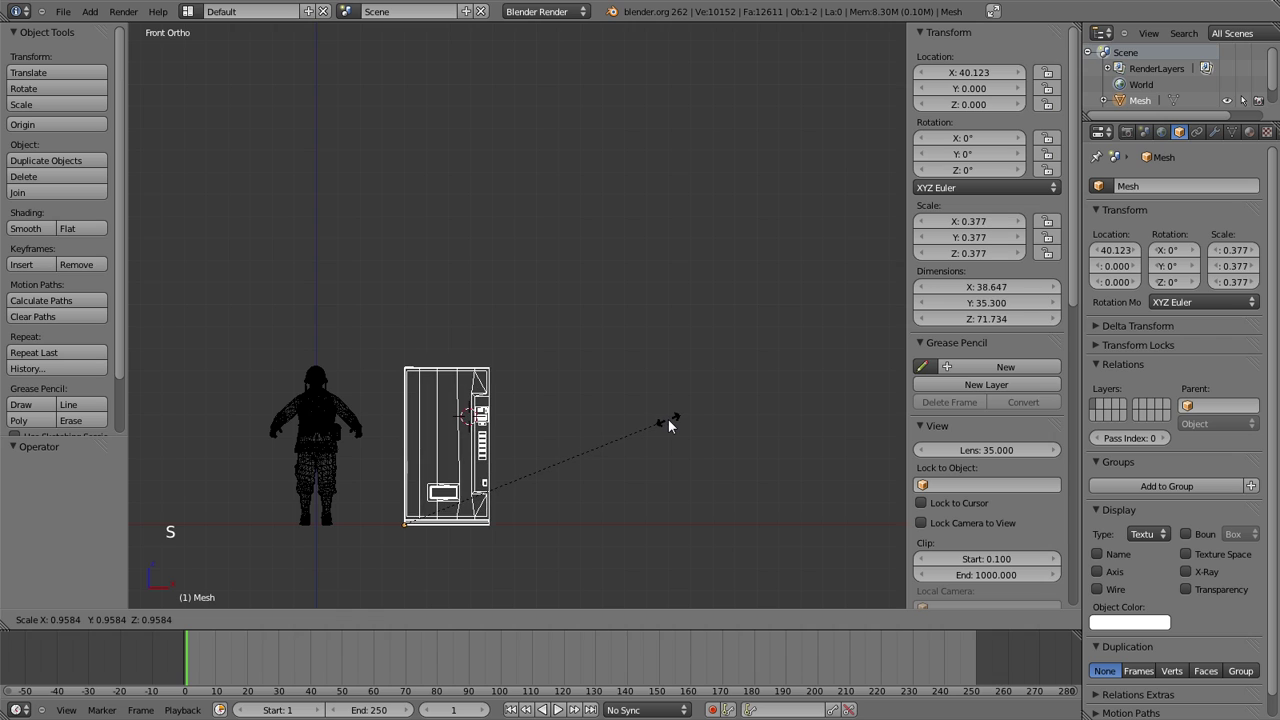
type("0.8")
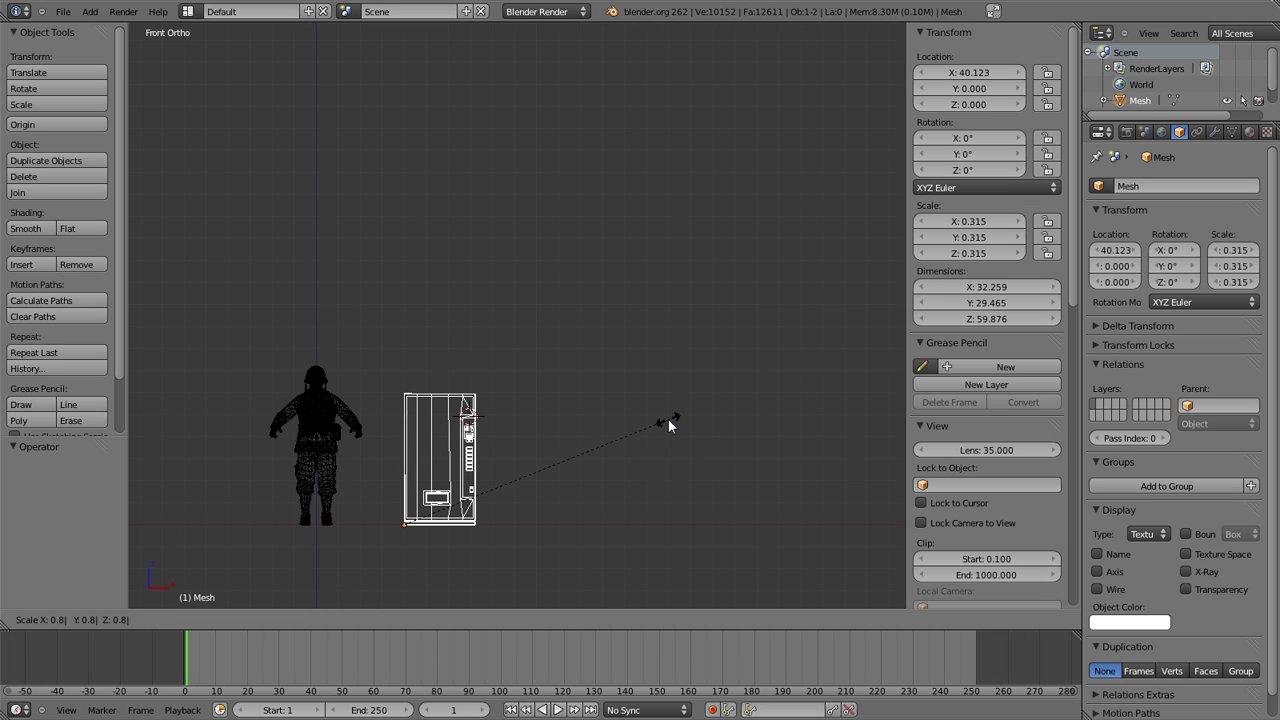
type("32")
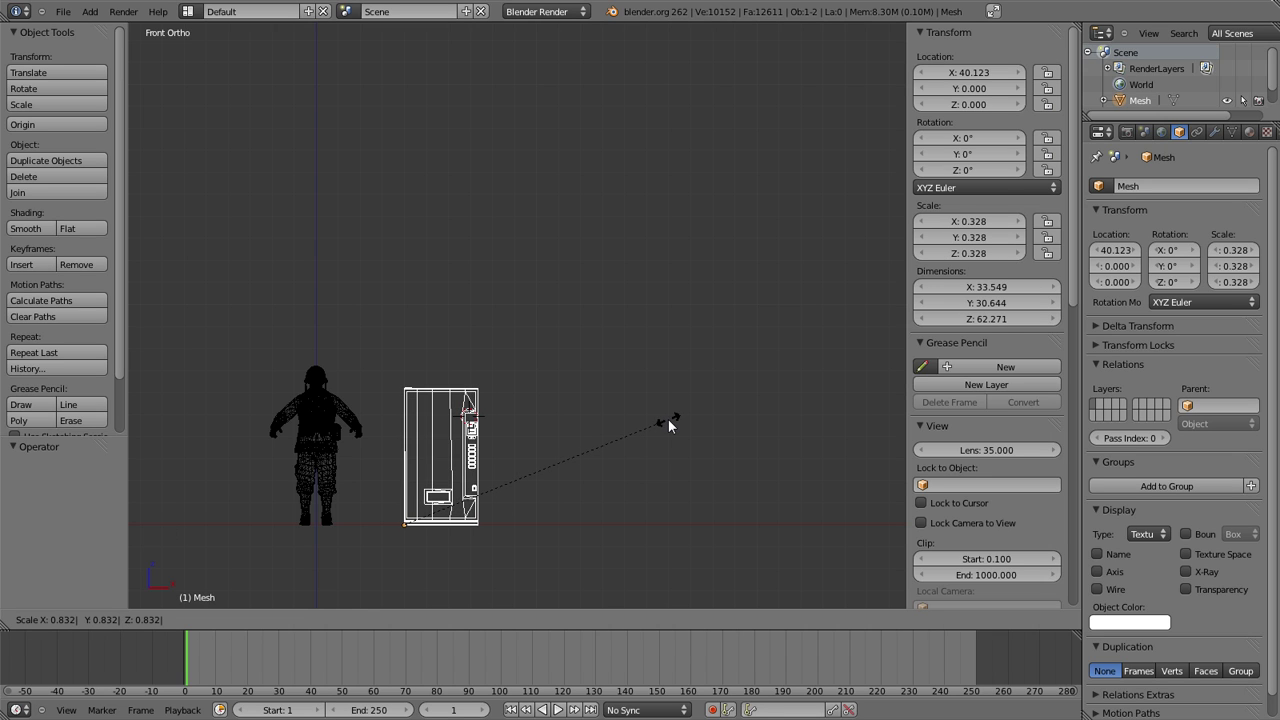
type("/")
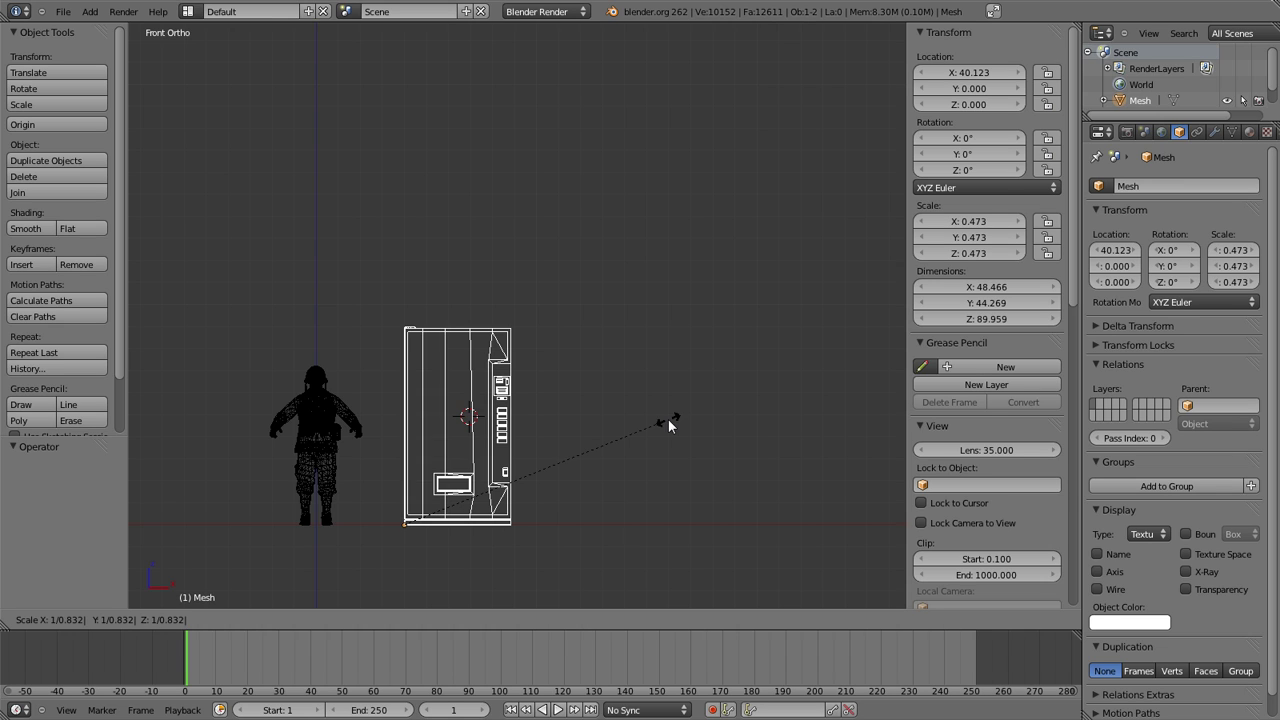
key("Return")
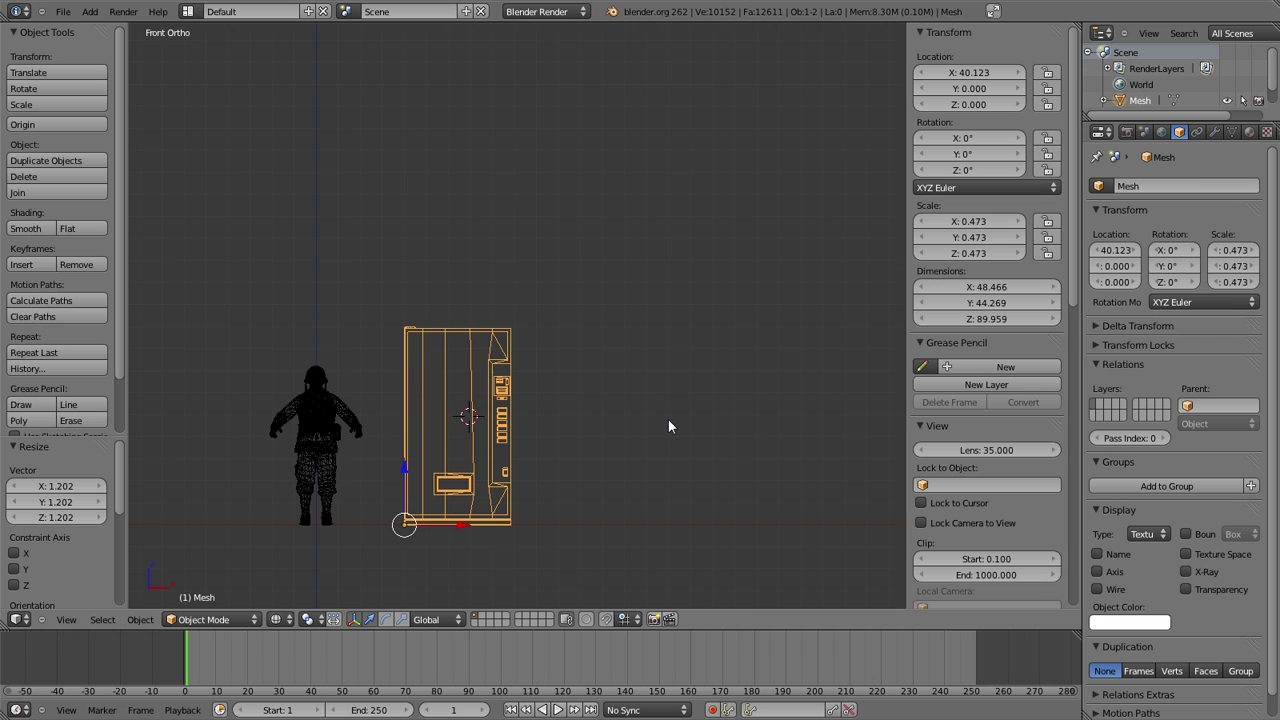